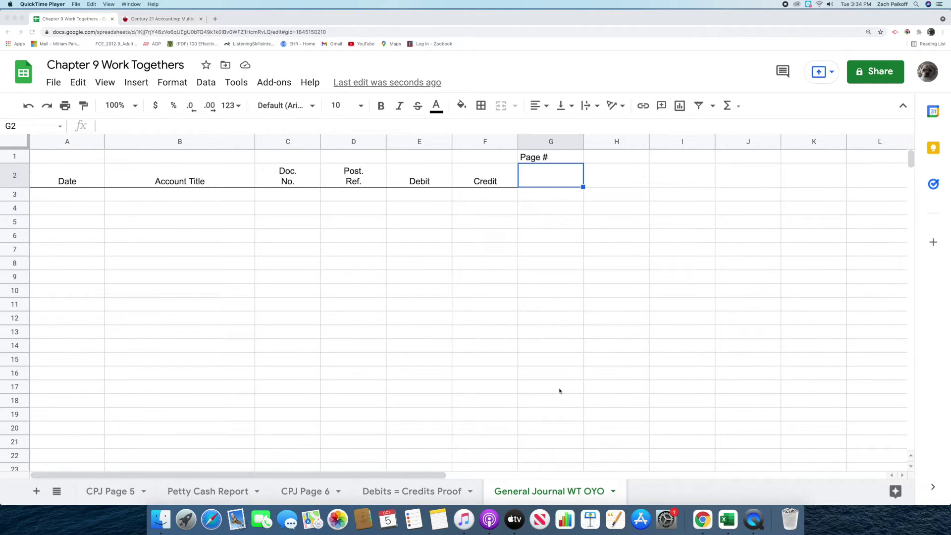
Change the G1 heading to read Page # 8
left_click(569, 158)
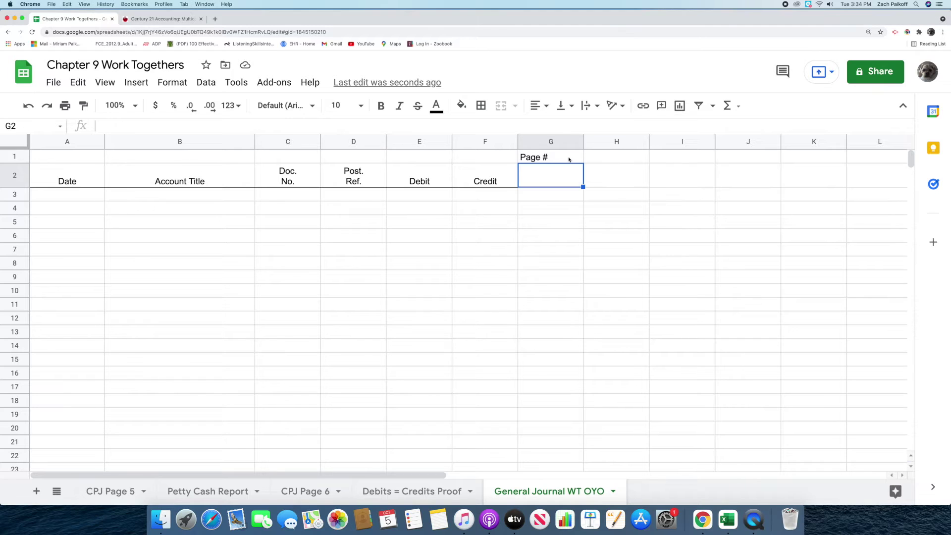
double_click(570, 156)
type("8")
key("Return")
Check the Work Together 9-4 transactions in the textbook PDF, then select cell A3
left_click(124, 21)
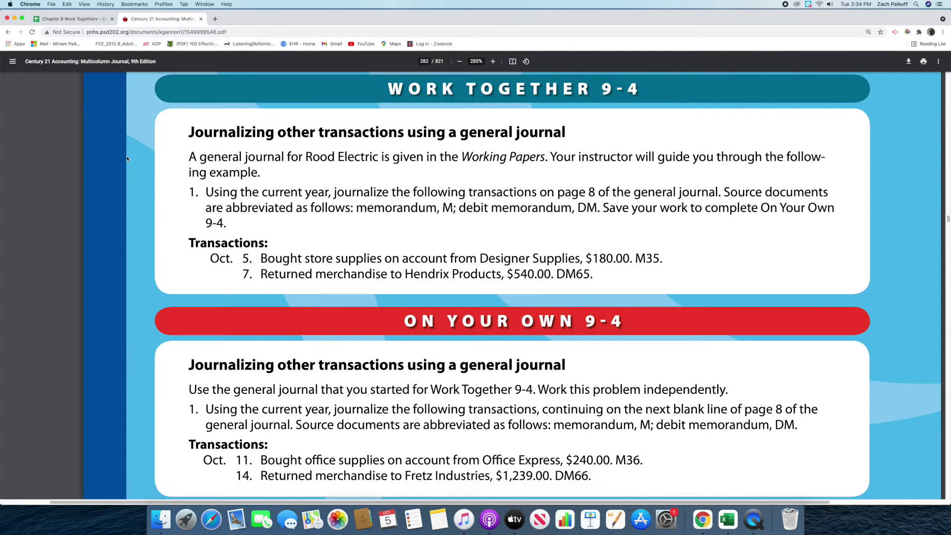
left_click(72, 19)
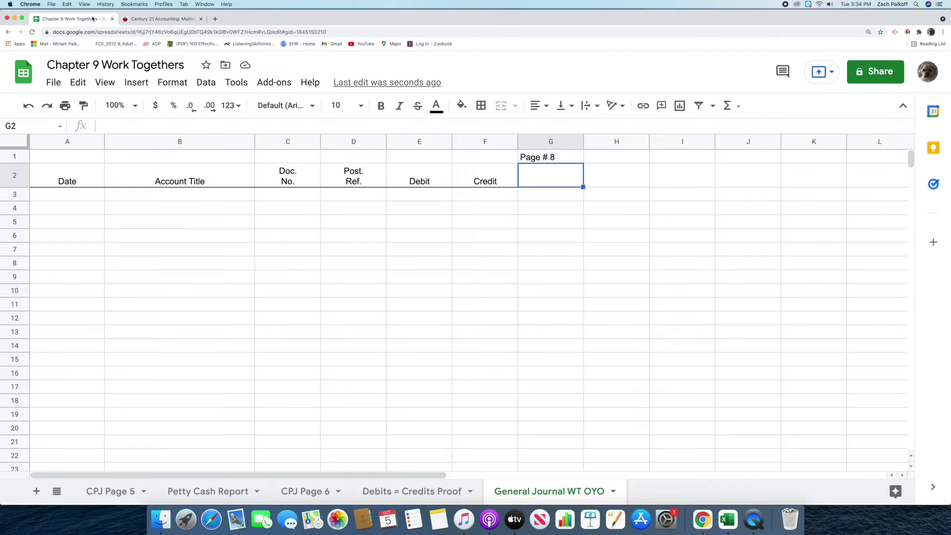
left_click(81, 196)
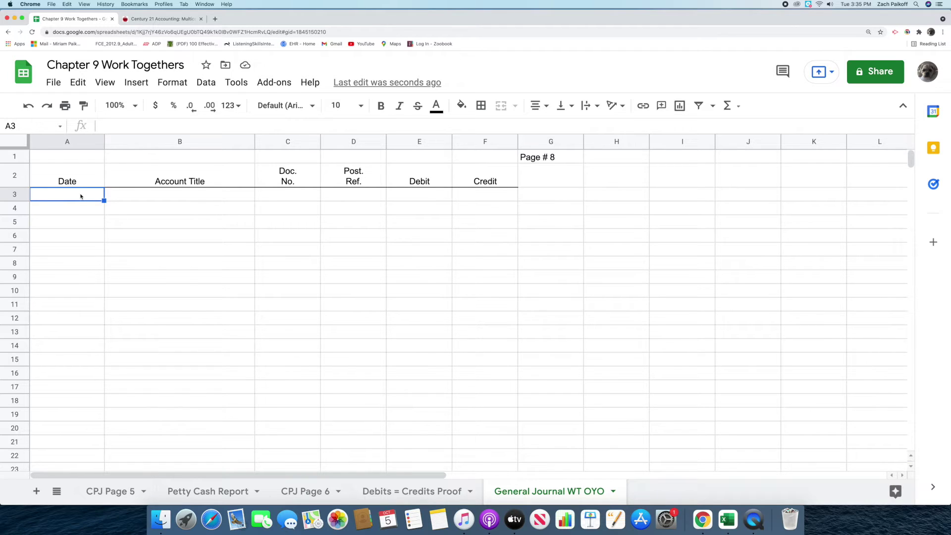
Enter the date Oct. 5, 2021 in A3 and Supplies-Store in B3
double_click(80, 195)
type("Oct. 5, 2021")
key("Return")
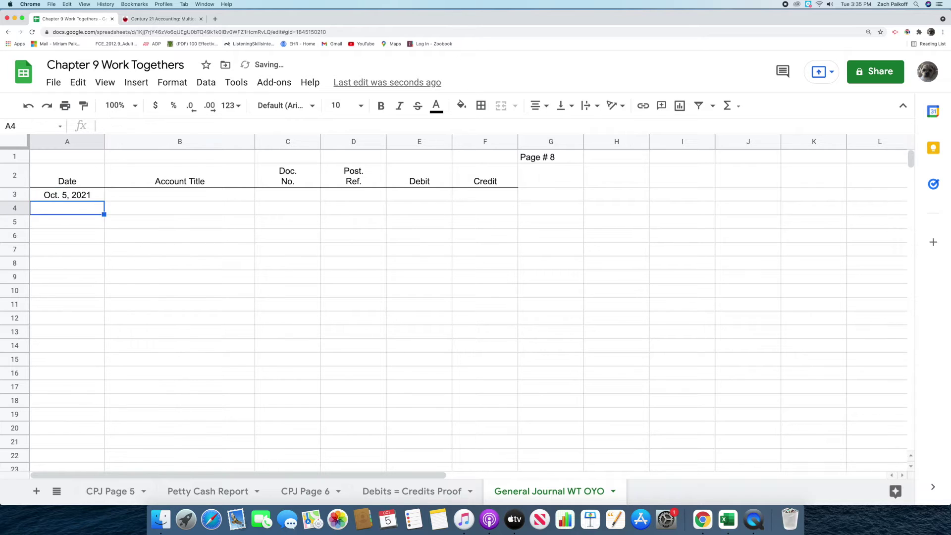
left_click(156, 196)
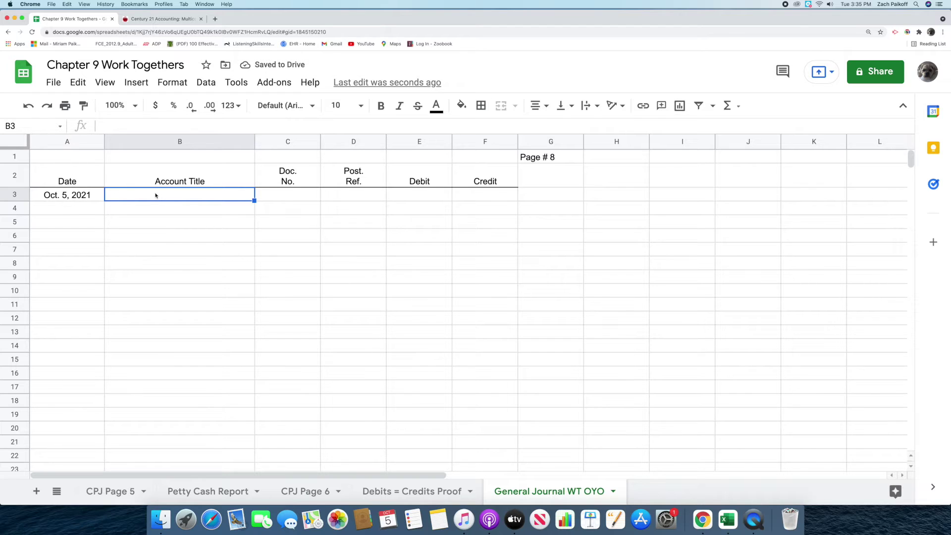
double_click(156, 195)
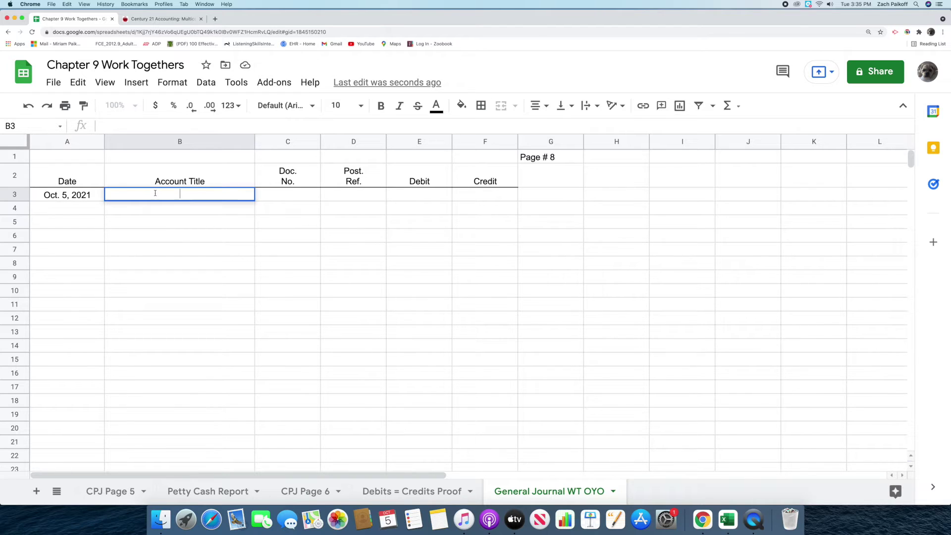
type("Supplies-Store")
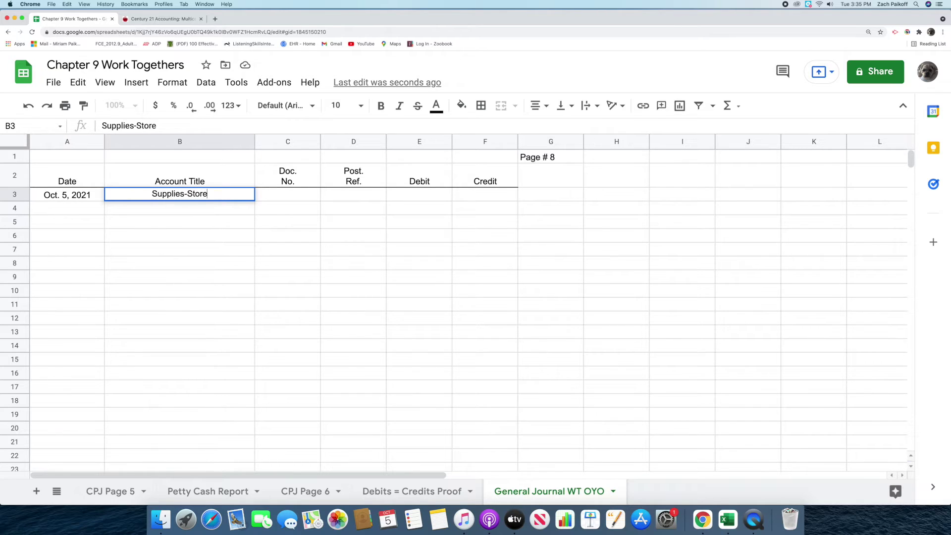
key("Return")
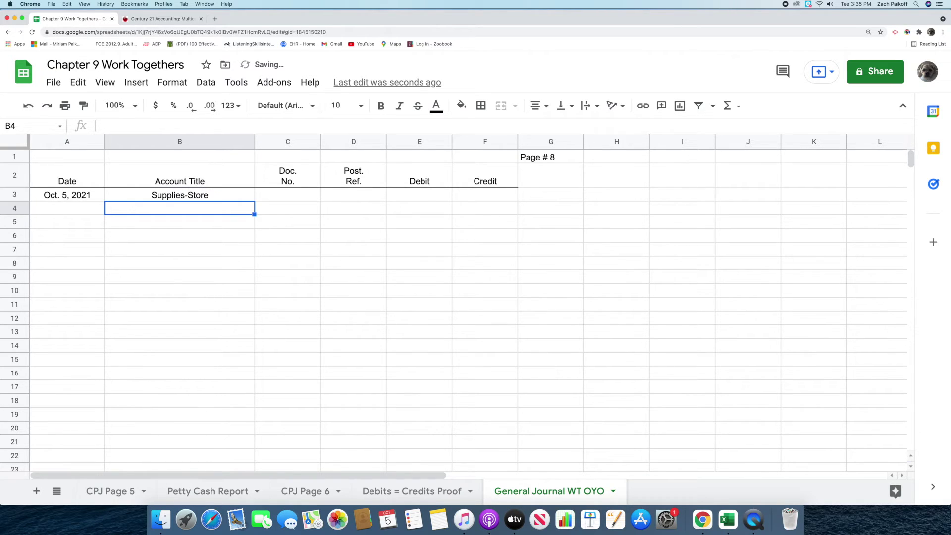
Enter document M35 in C3 and a 180.00 debit in E3
left_click(296, 196)
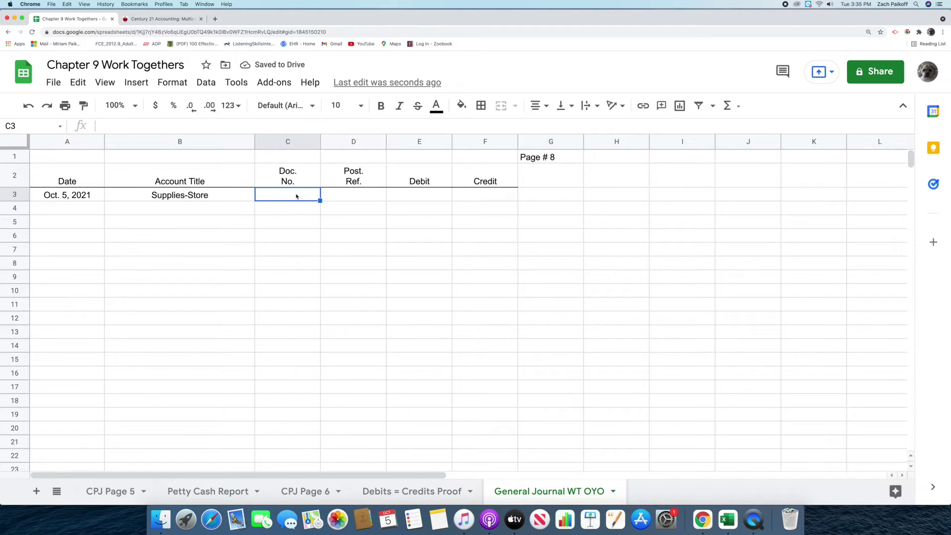
double_click(296, 196)
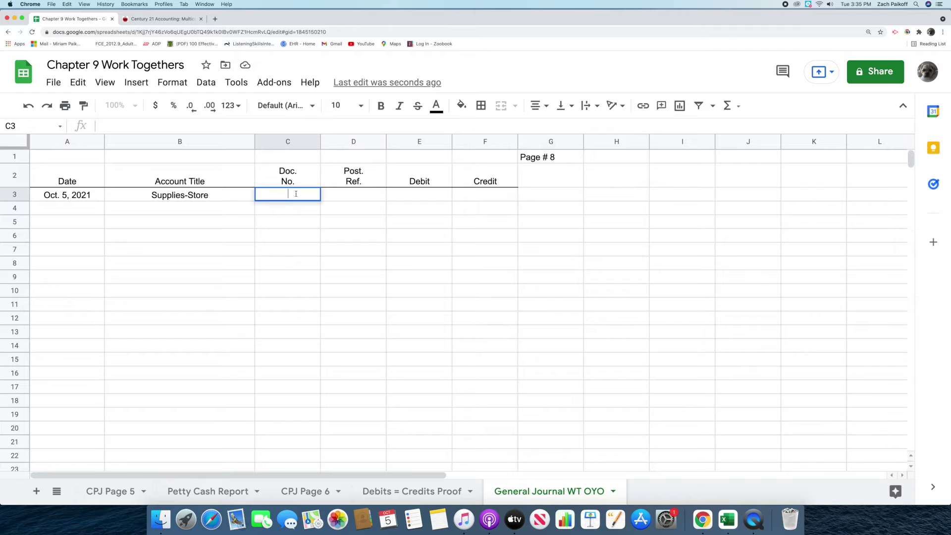
type("M35")
key("Return")
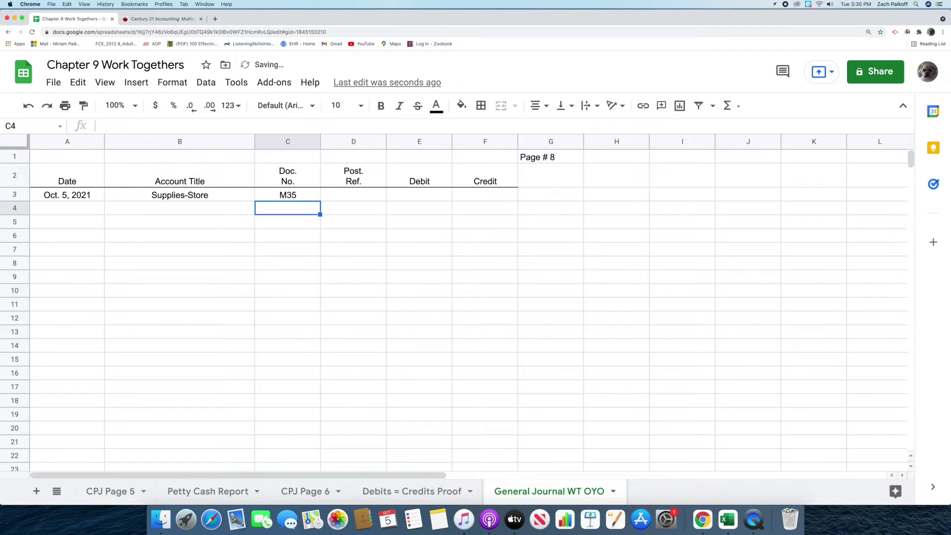
left_click(428, 197)
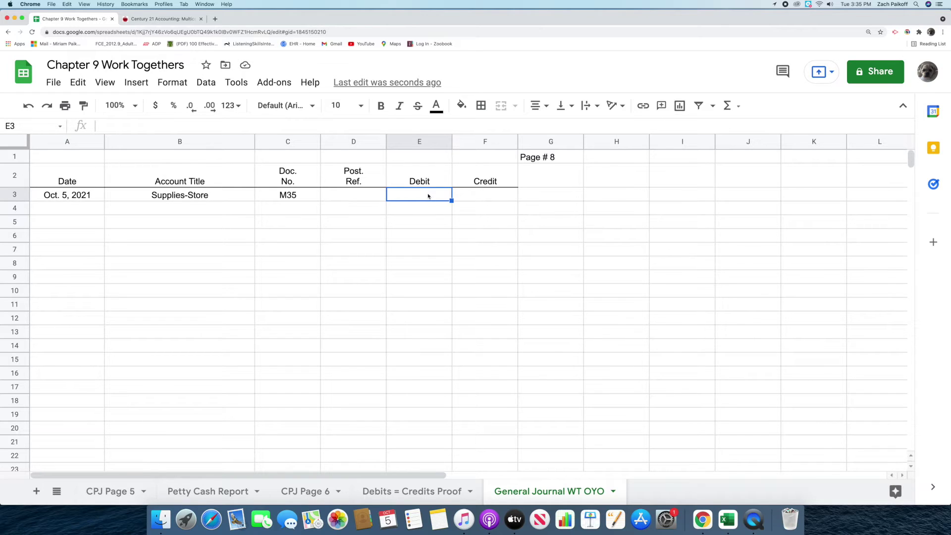
double_click(429, 195)
type("180")
key("Return")
left_click(187, 209)
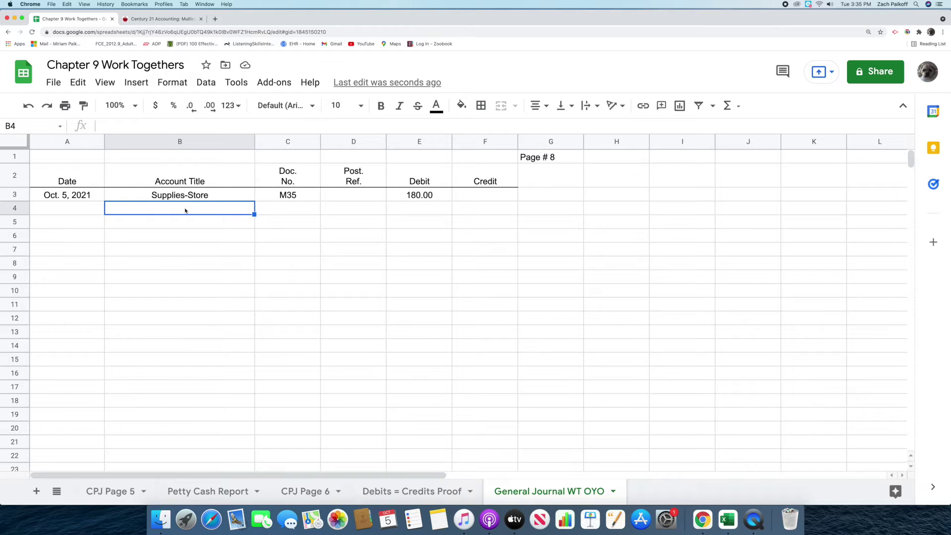
Enter Accounts Payable/Designer Supplies in B4 with a slash post reference in D4
double_click(185, 210)
type("A")
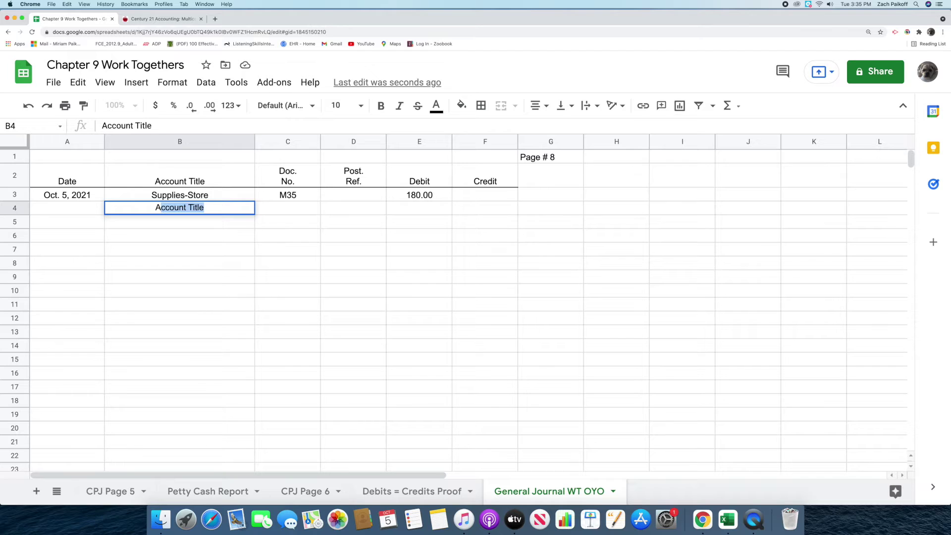
type("ccounts P")
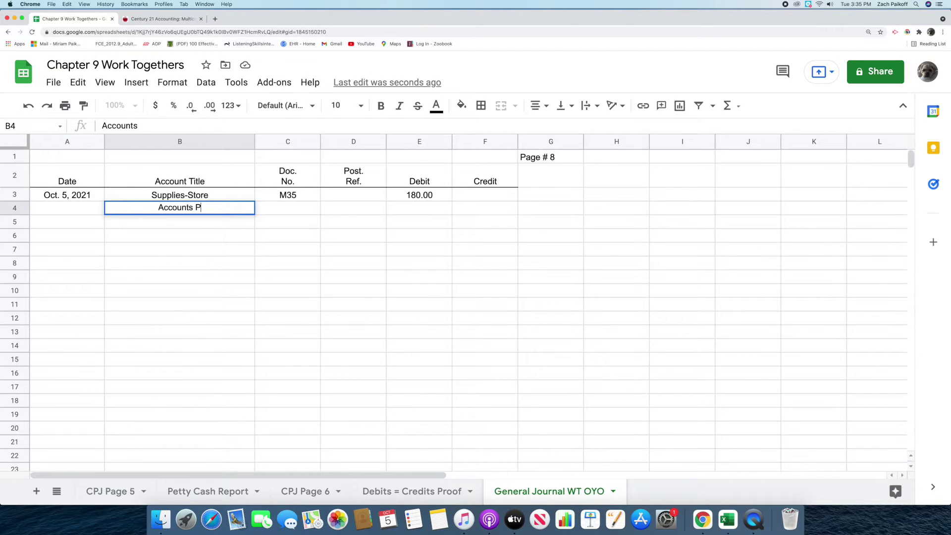
type("ayable/")
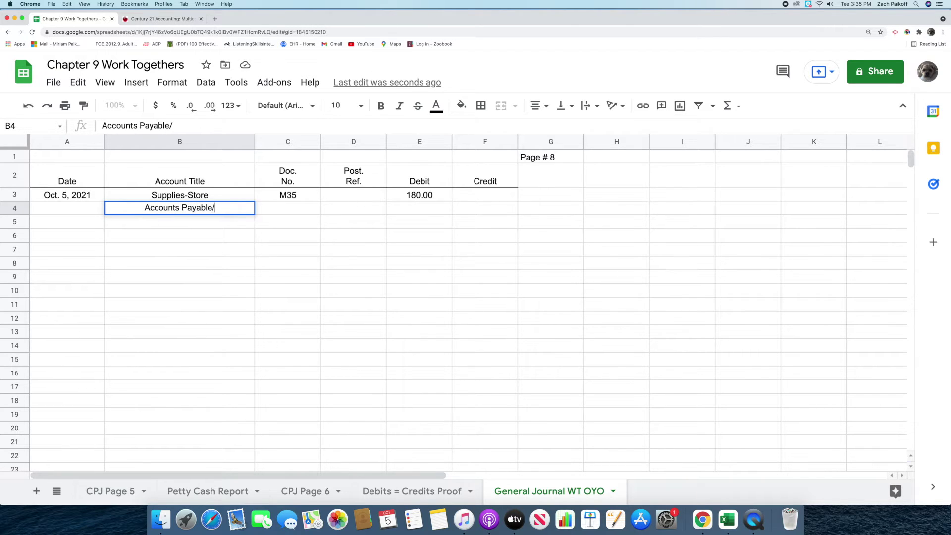
type("Designer ")
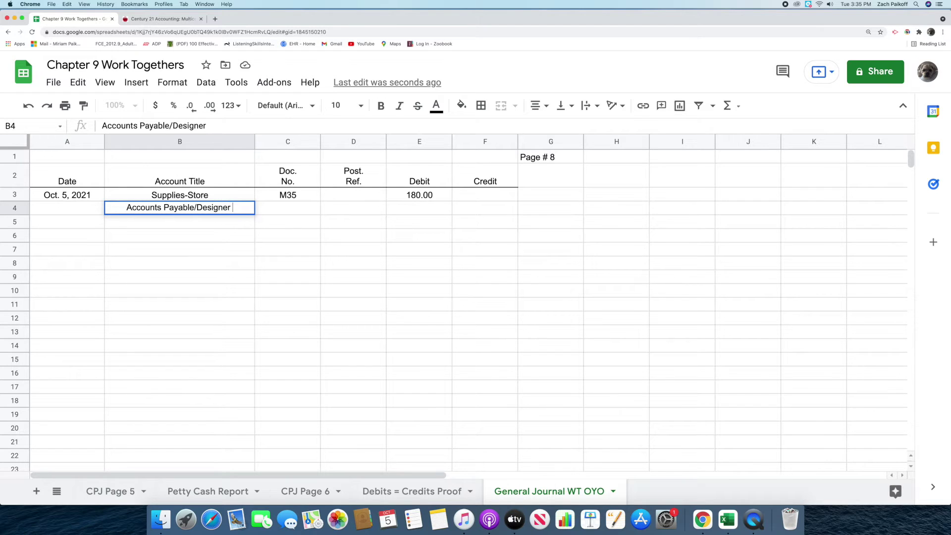
type("Supplies")
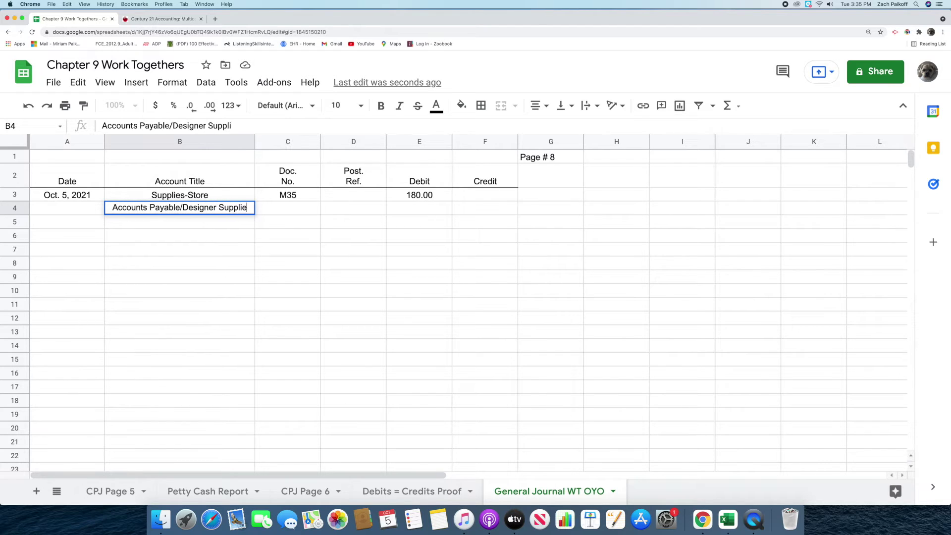
key("Return")
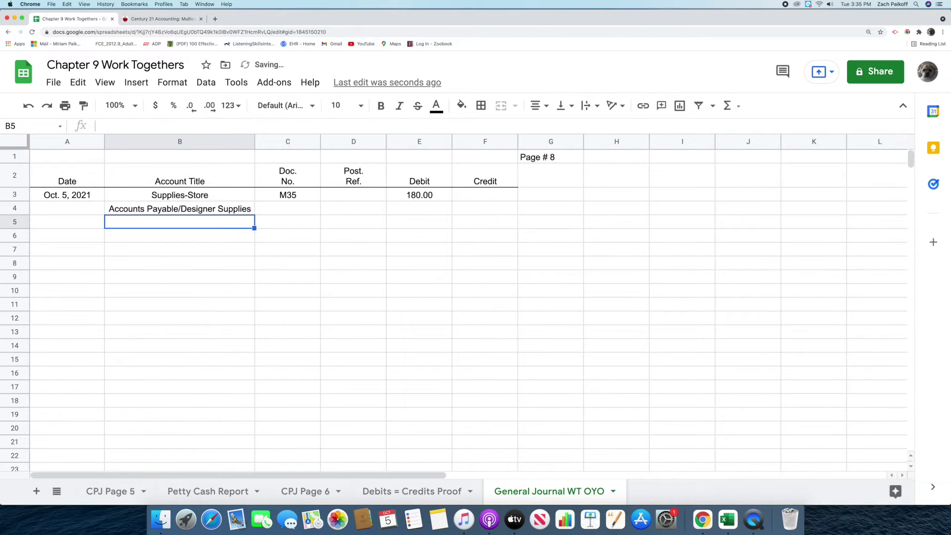
left_click(332, 212)
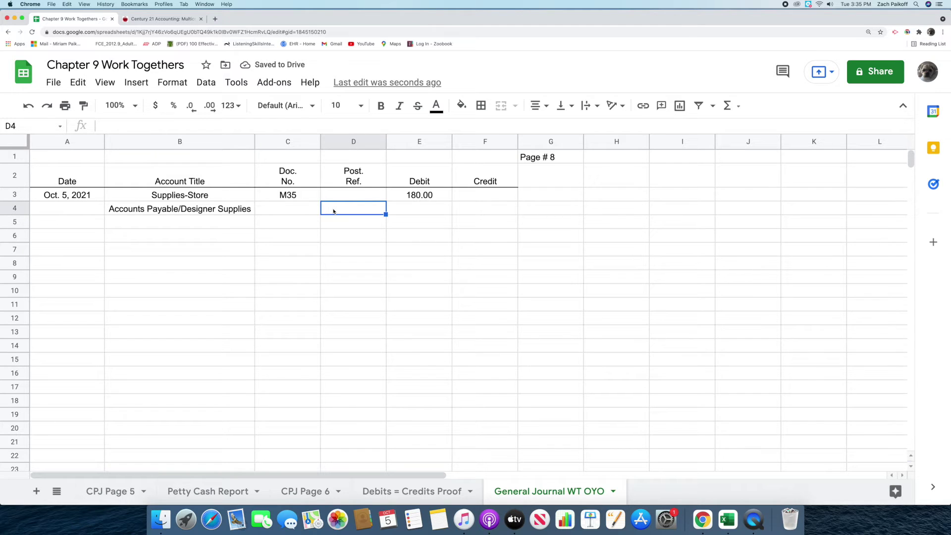
double_click(333, 210)
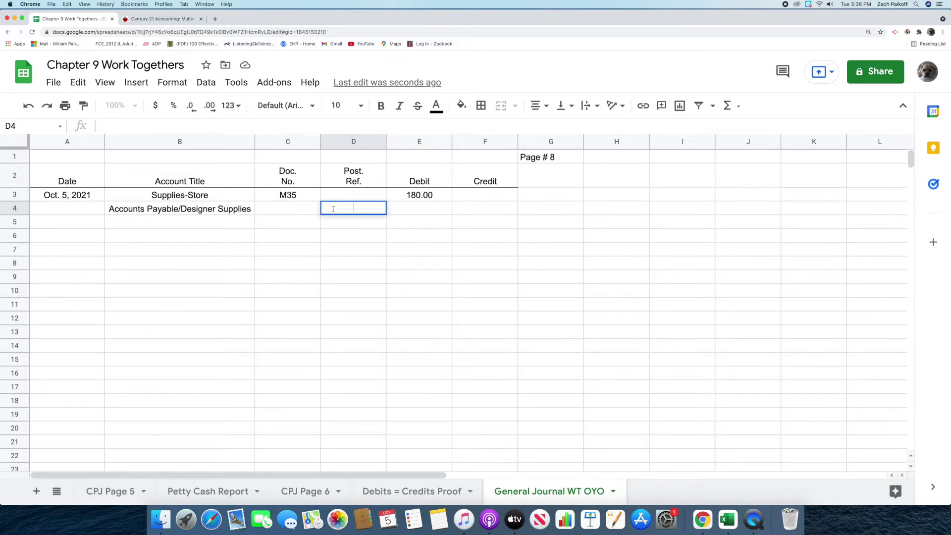
key("Return")
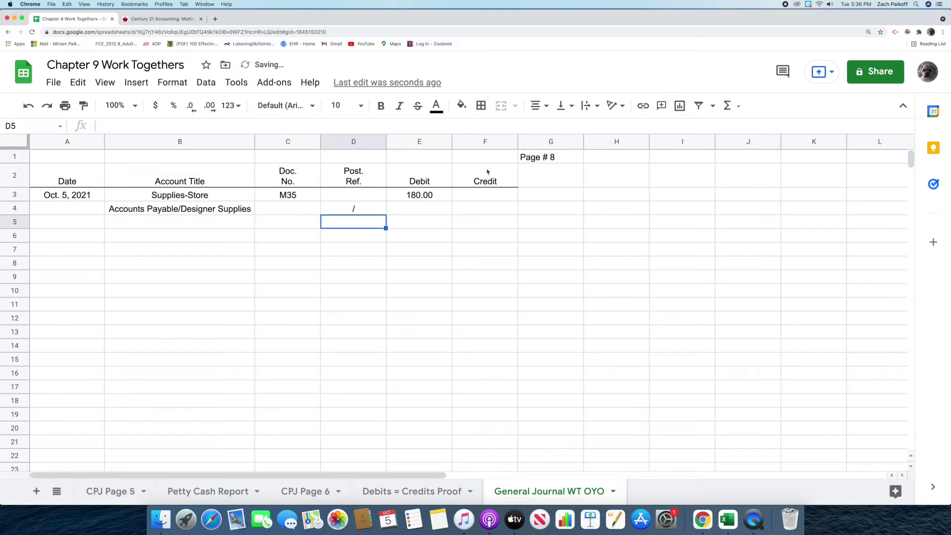
Enter the 180.00 credit in F4 and view the textbook's transaction list
left_click(477, 212)
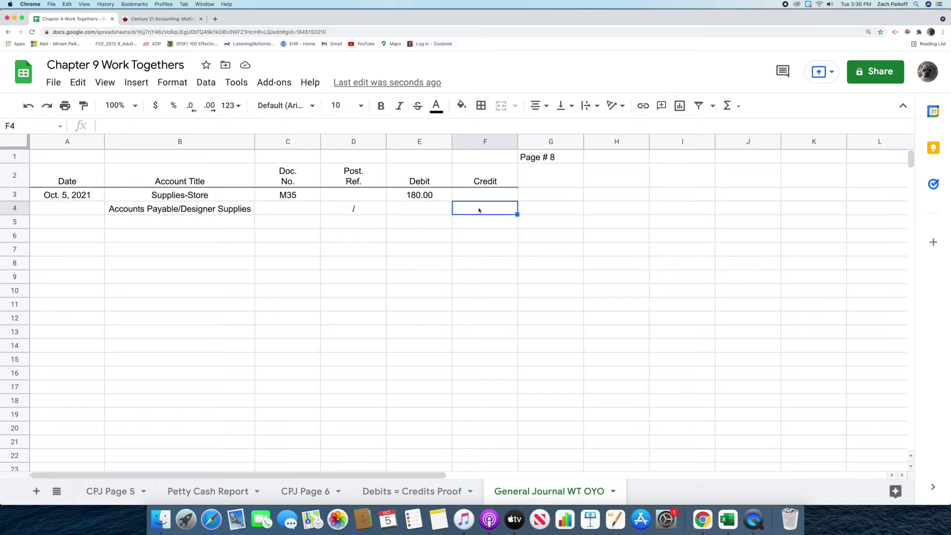
double_click(479, 208)
type("180")
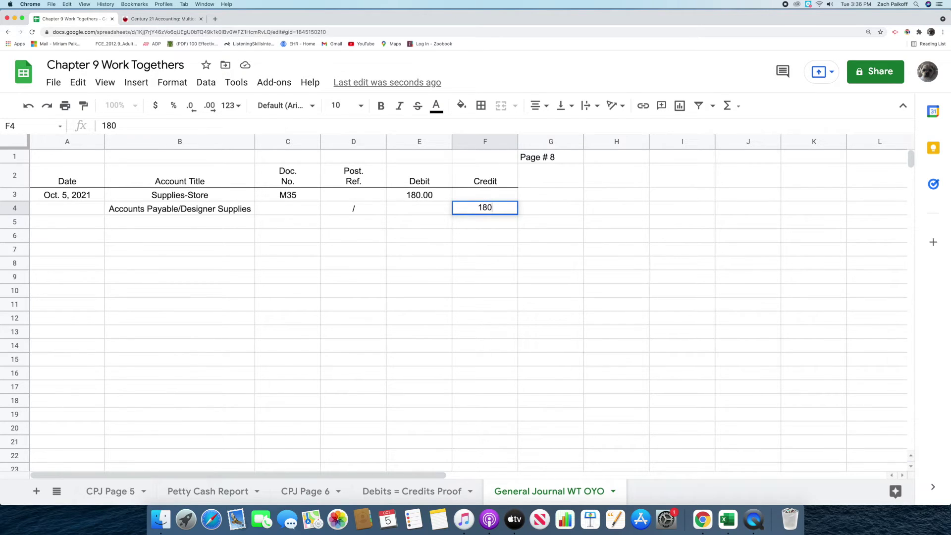
key("Return")
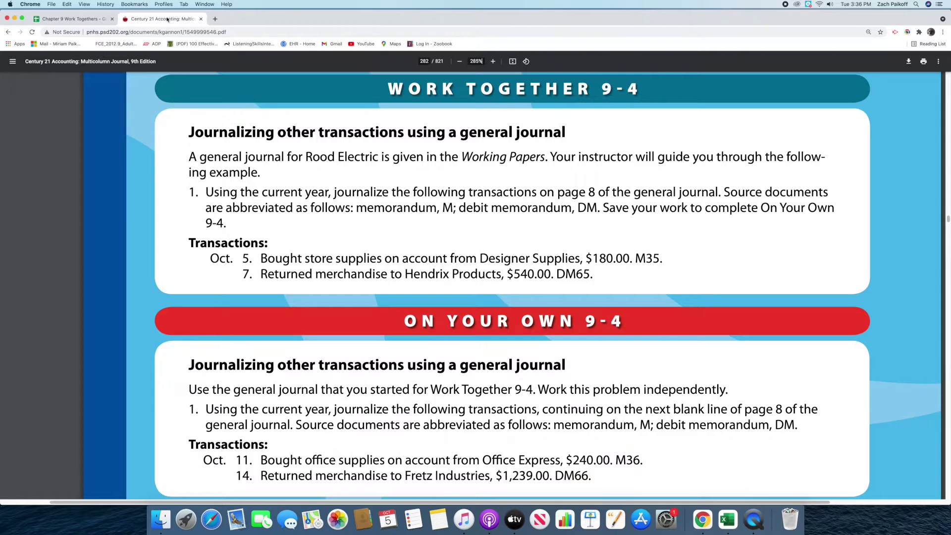
left_click(161, 19)
Back in the journal, enter day 7 in A5 and Accounts Payable/Hendrix Products in B5
left_click(65, 20)
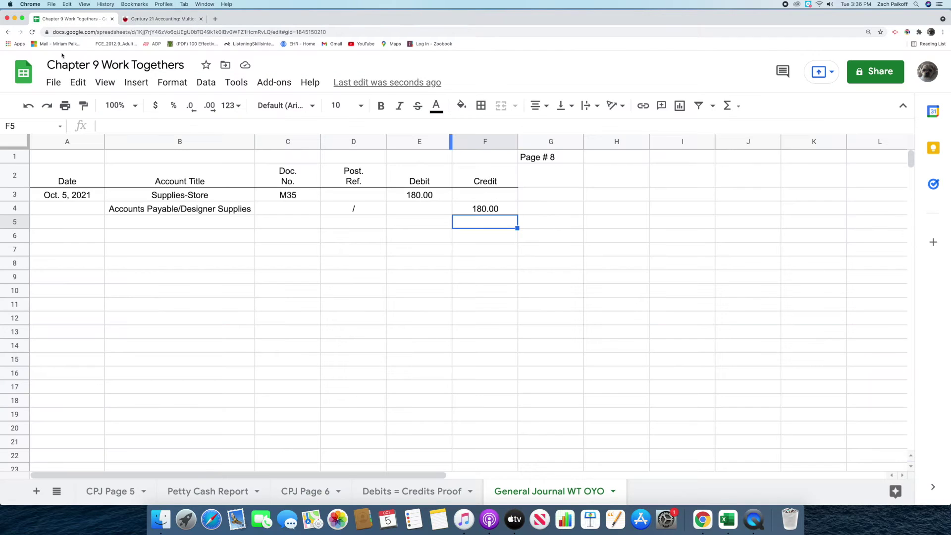
left_click(78, 226)
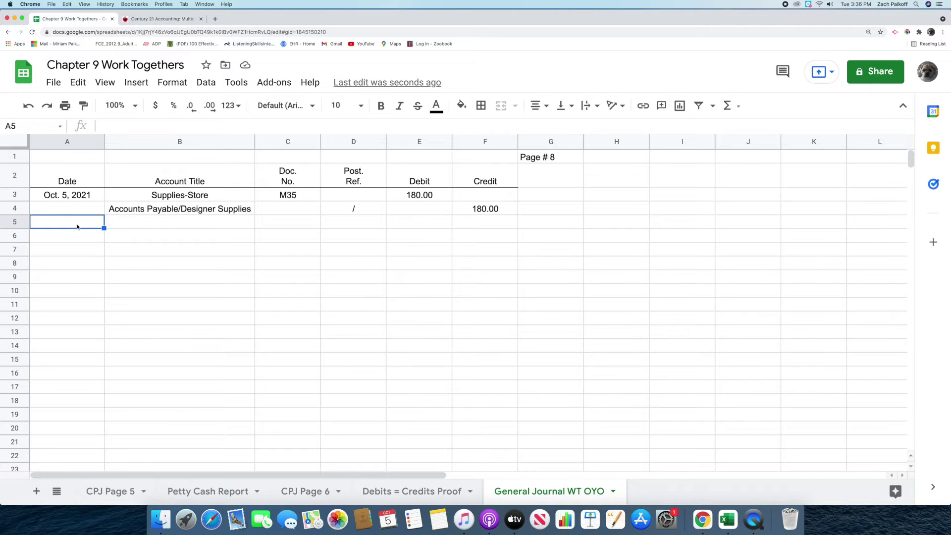
double_click(78, 222)
type("7")
key("Return")
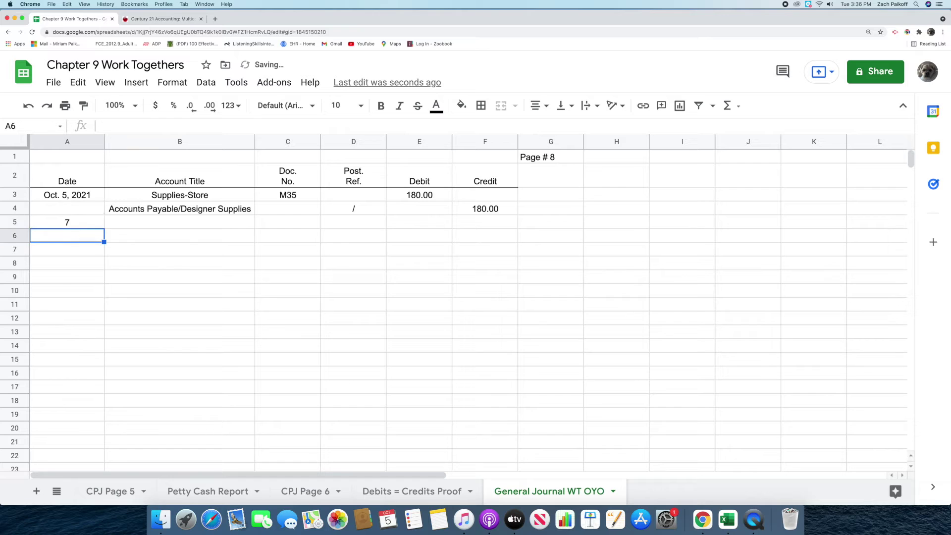
left_click(143, 222)
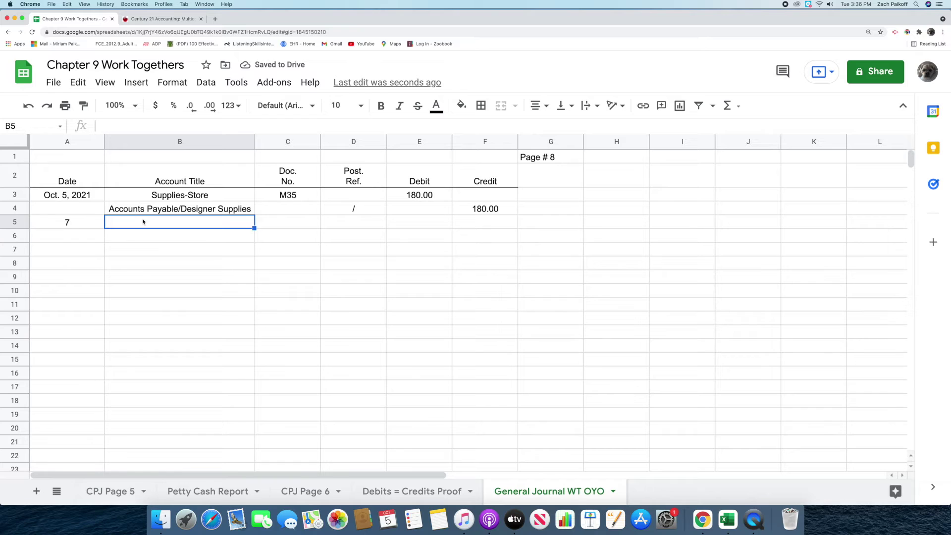
double_click(143, 221)
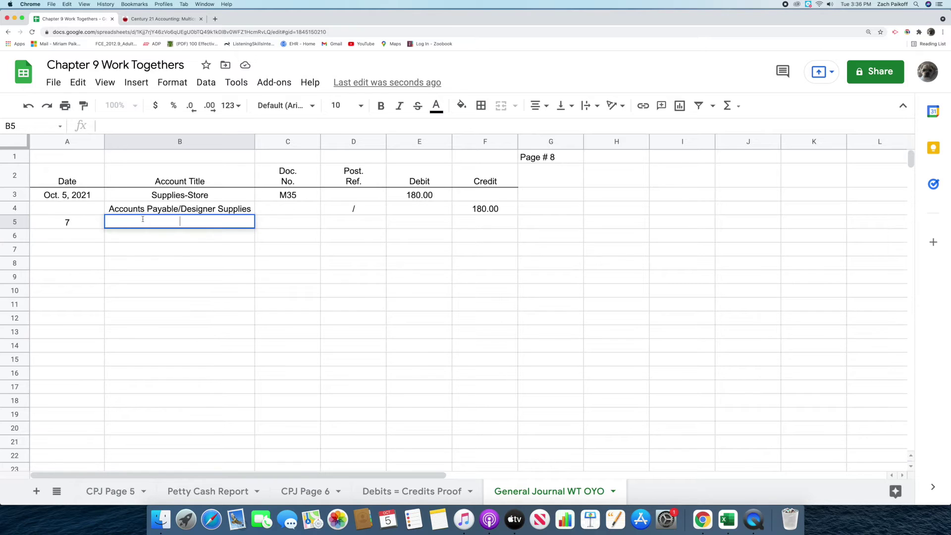
type("Accounts Payabl")
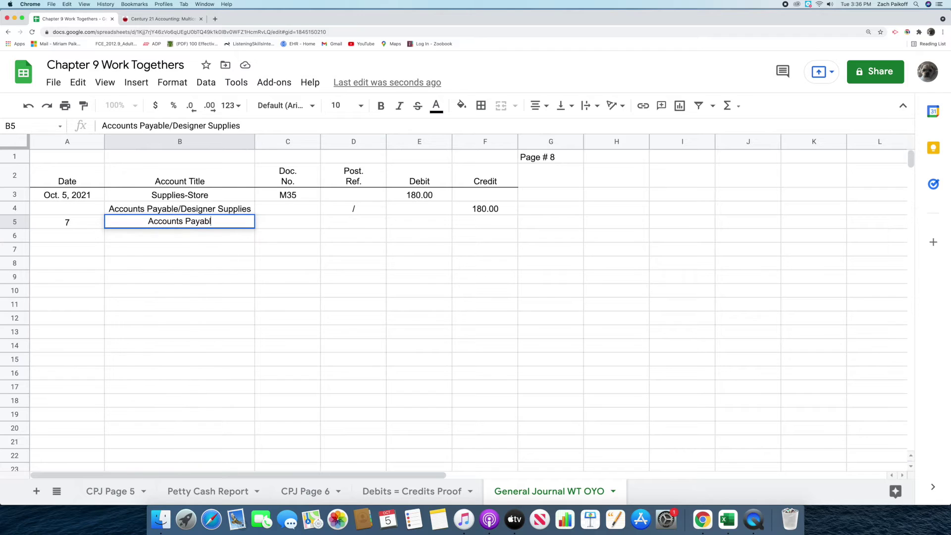
type("e/Hendr")
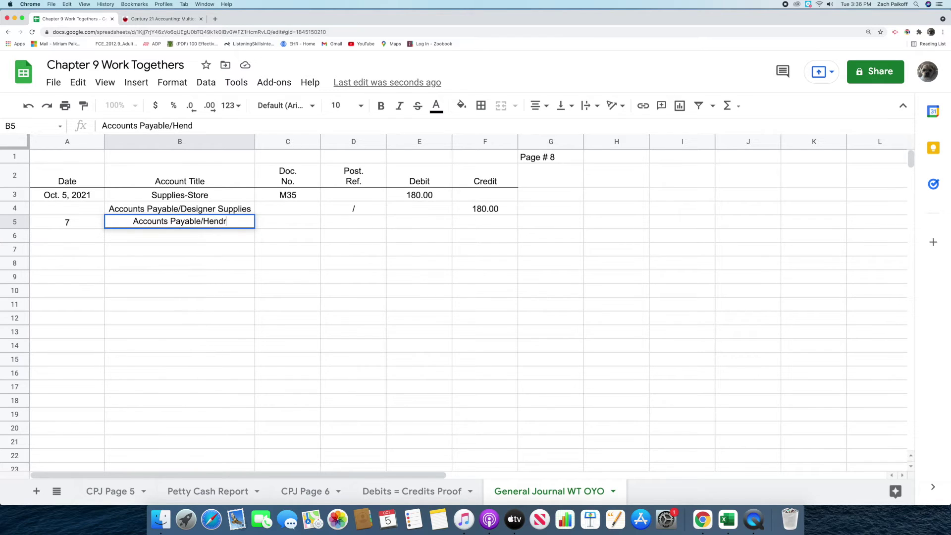
type("ix Products")
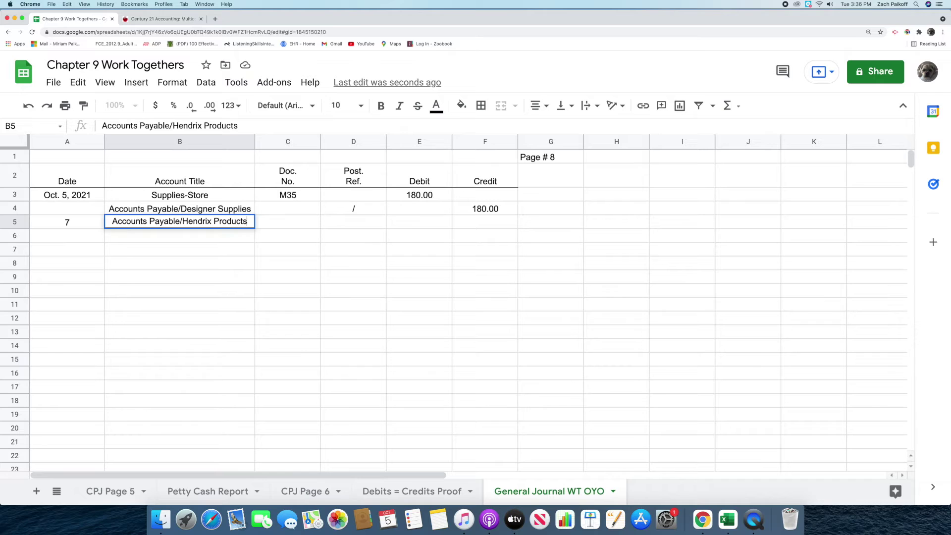
key("Return")
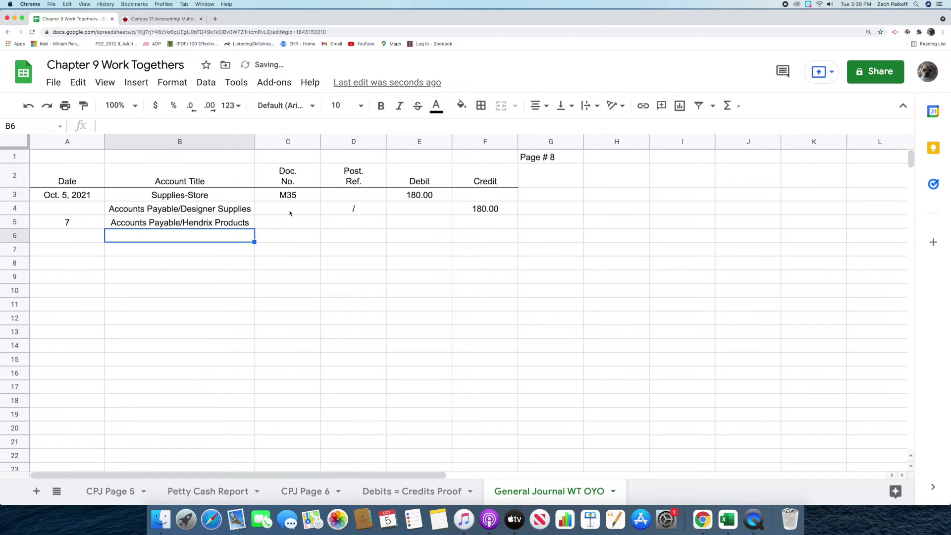
Fill row 5 with document DM65, a slash post reference, and a 540.00 debit
left_click(279, 225)
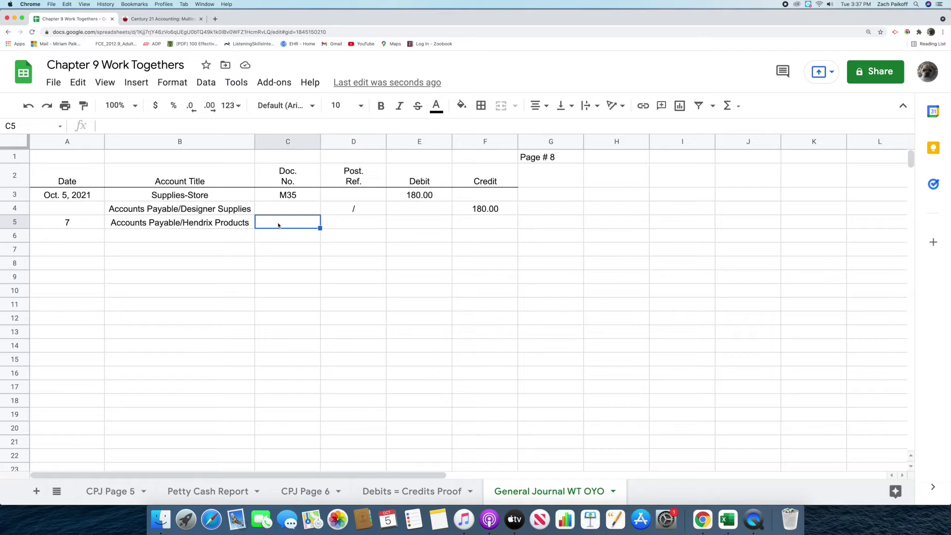
type("D")
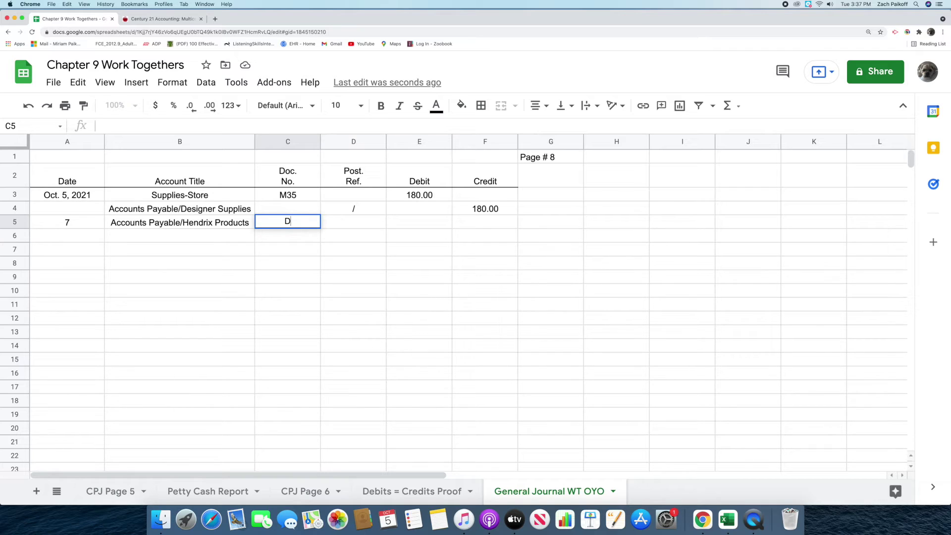
type("M65")
key("Return")
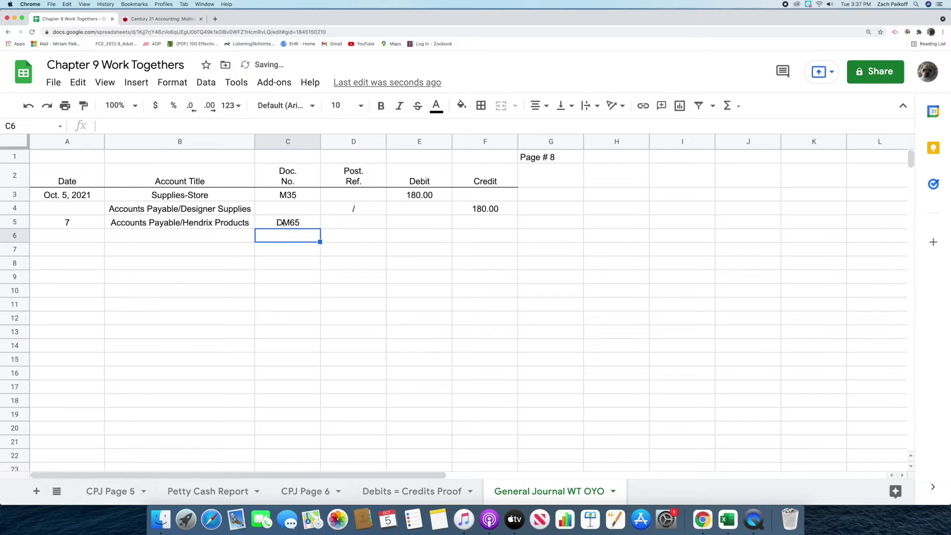
left_click(345, 223)
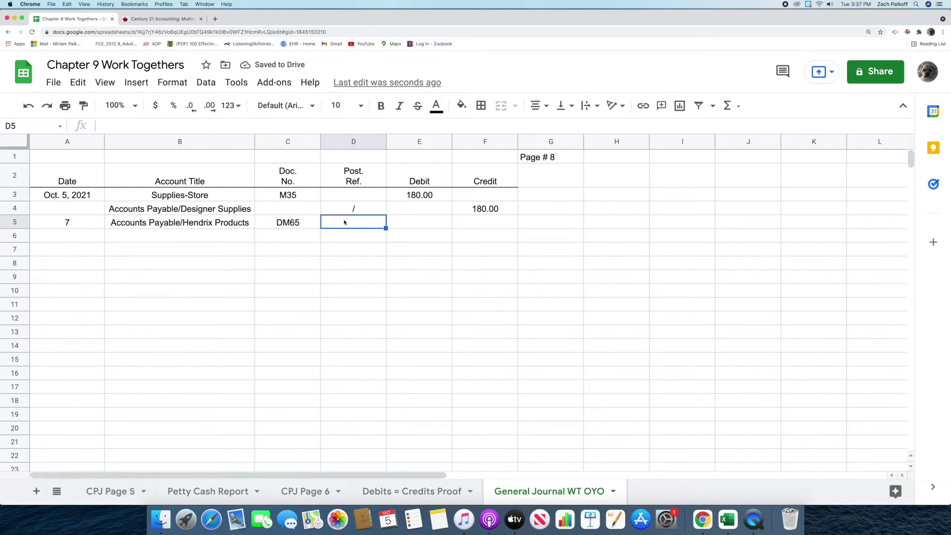
double_click(345, 222)
type("/")
key("Return")
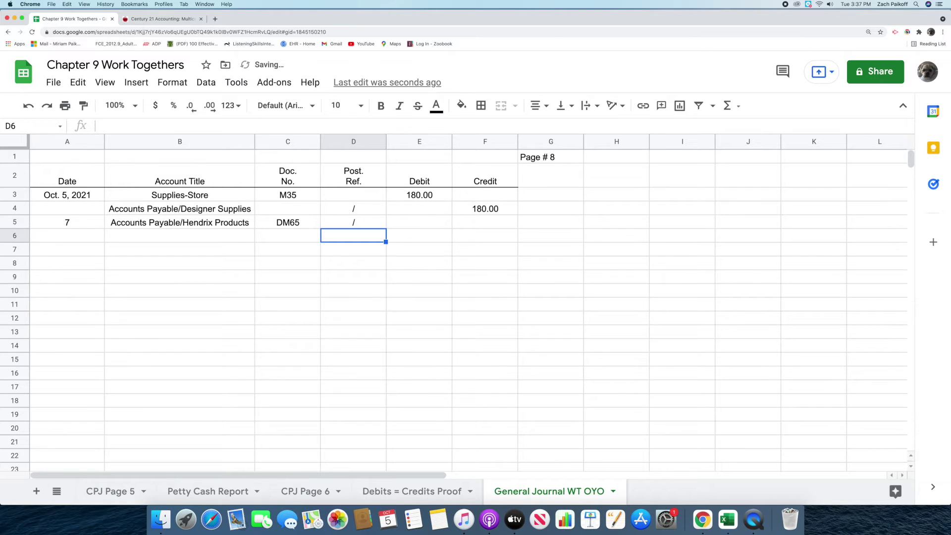
left_click(428, 223)
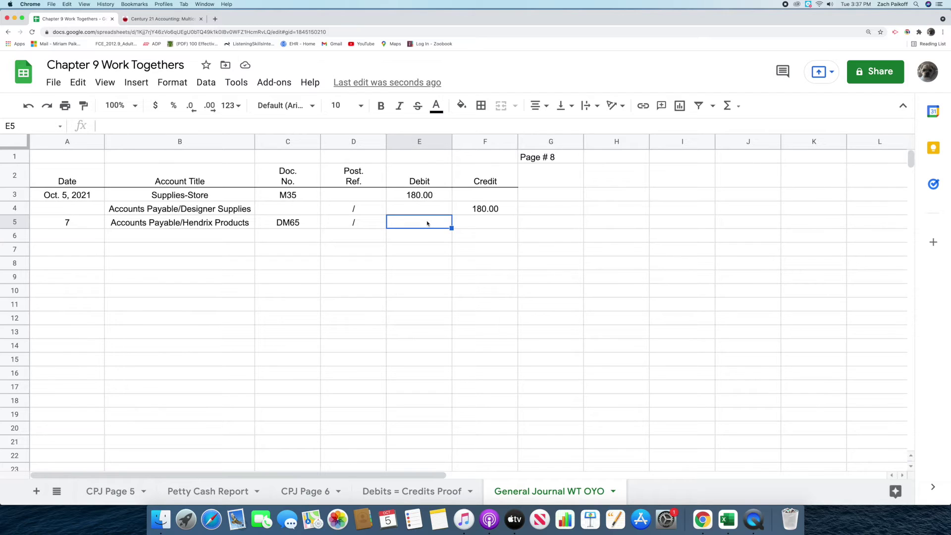
type("540")
key("Return")
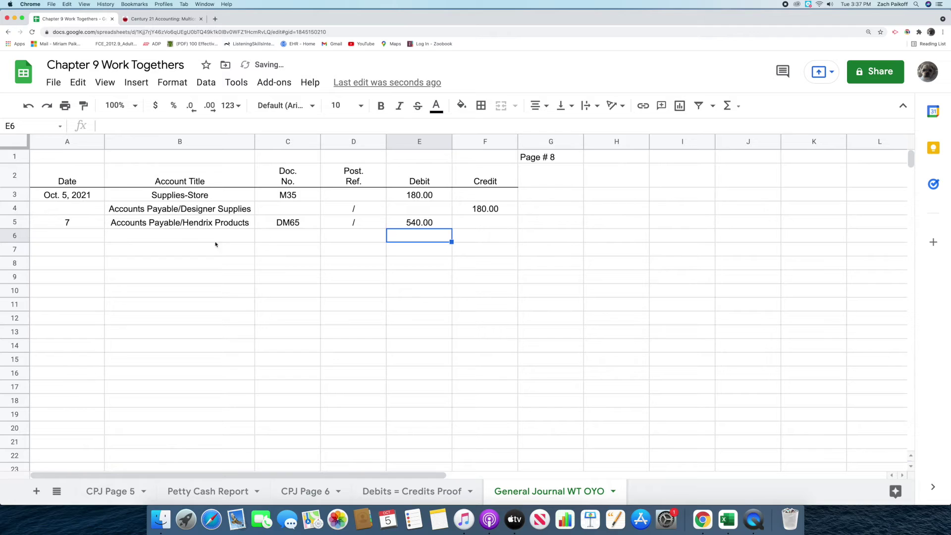
left_click(183, 238)
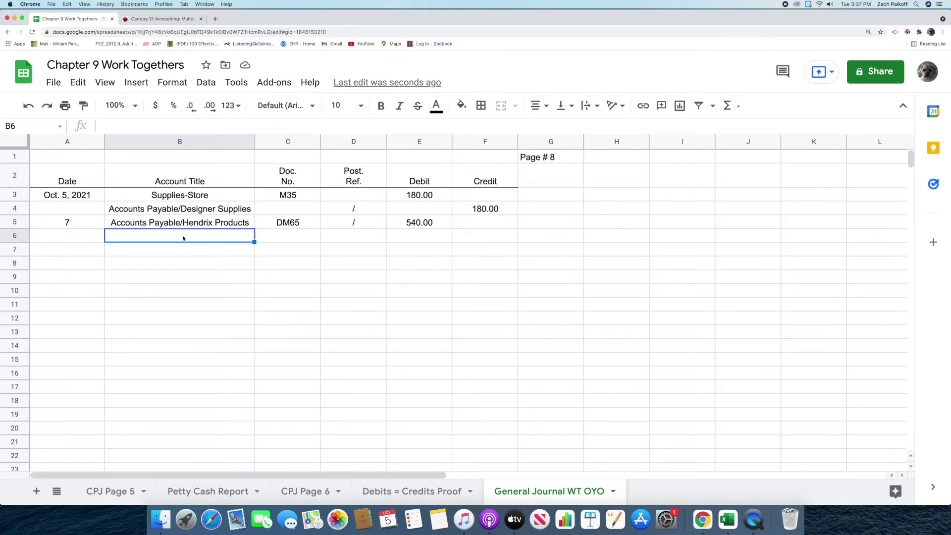
Enter Purchases Returns and Allowances in B6 with a 540.00 credit in F6, then view the textbook
double_click(183, 236)
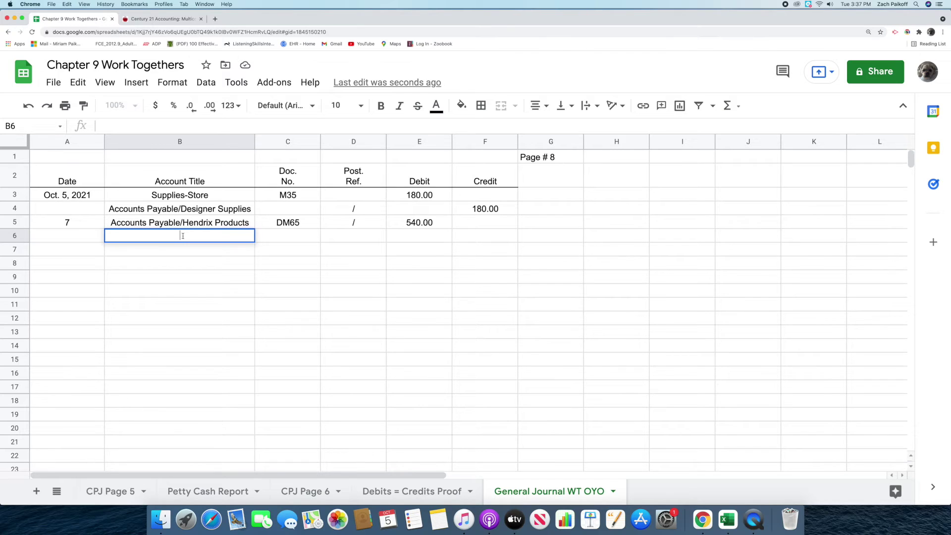
type("Purchases Retur")
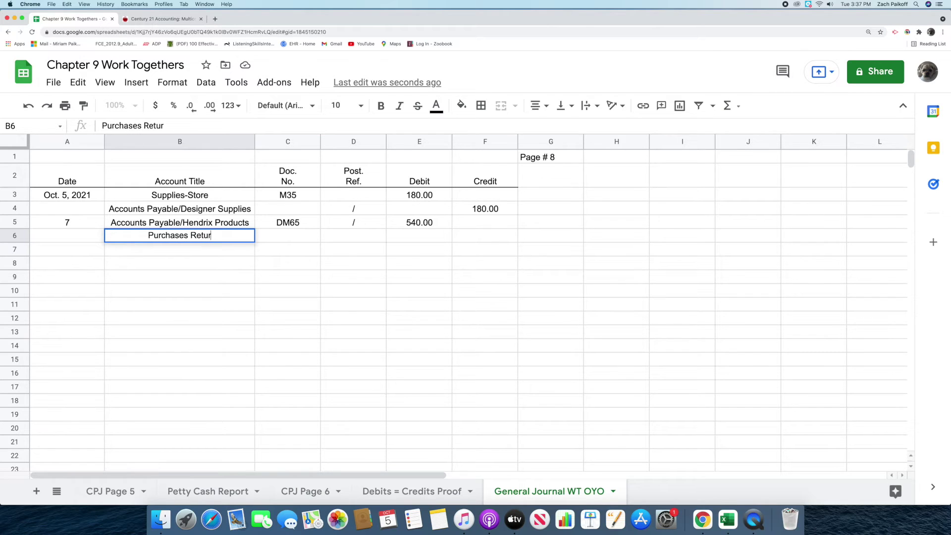
type("ns and ")
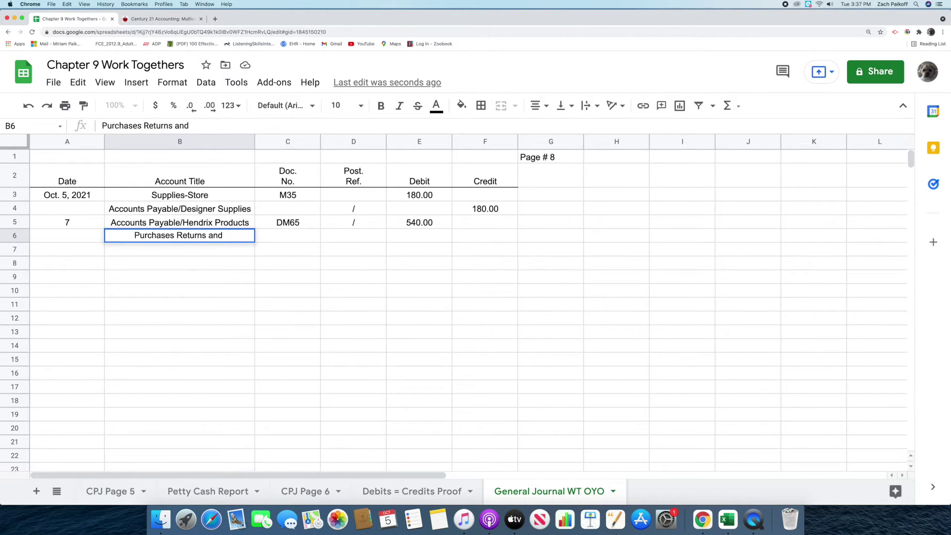
type("Allowa")
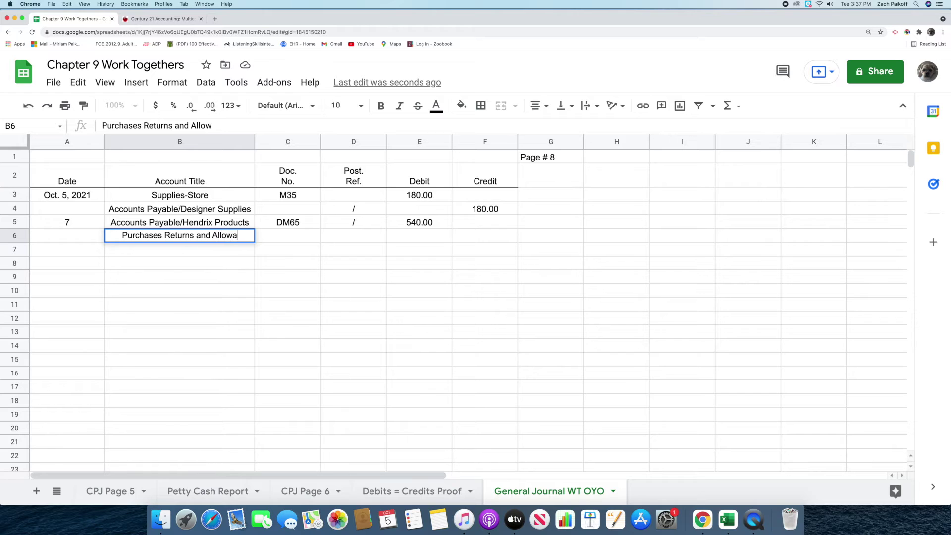
type("nces")
key("Return")
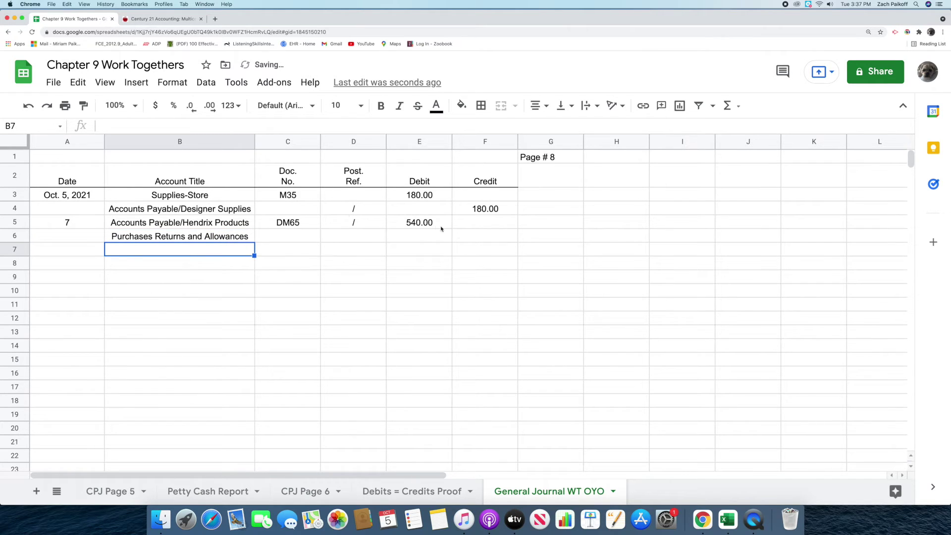
left_click(473, 238)
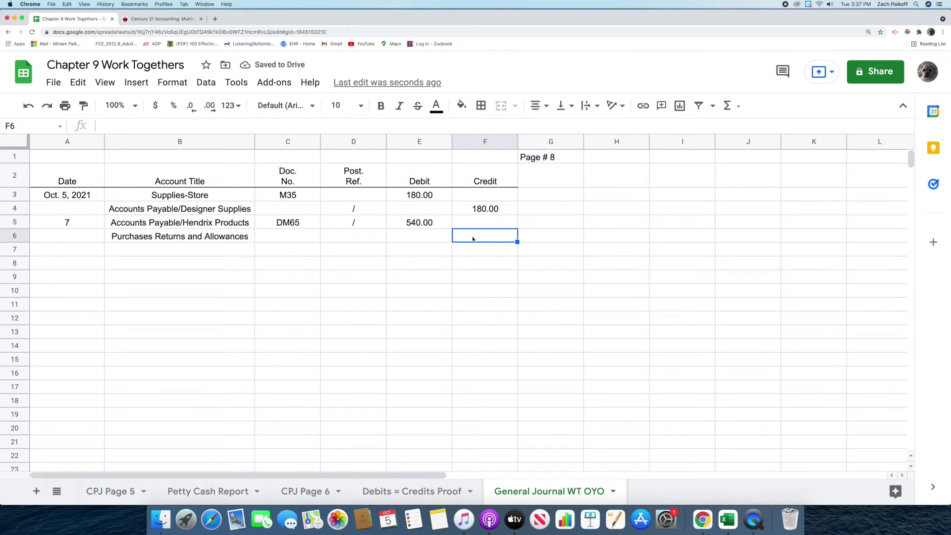
double_click(472, 237)
type("540")
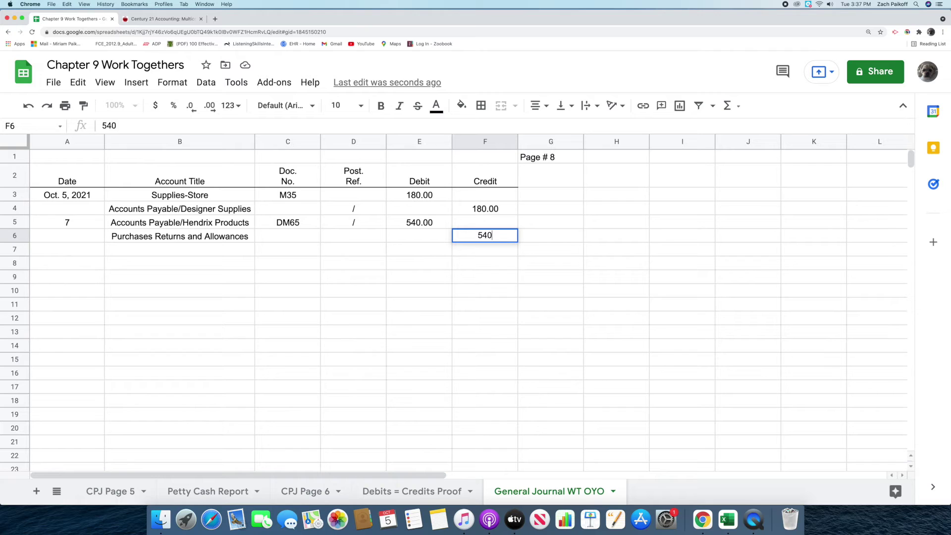
key("Return")
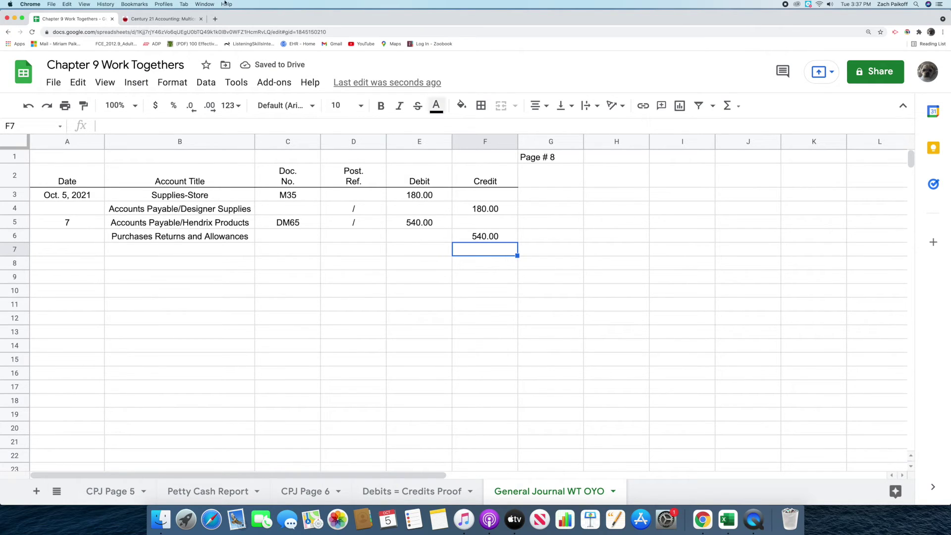
left_click(161, 18)
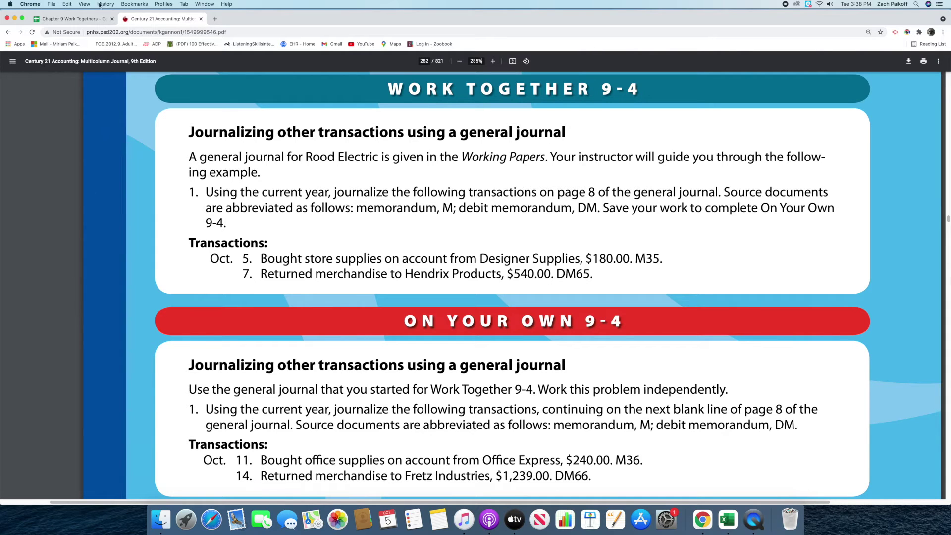
Go back to the General Journal spreadsheet after reading the Oct 11 and 14 transactions
left_click(70, 19)
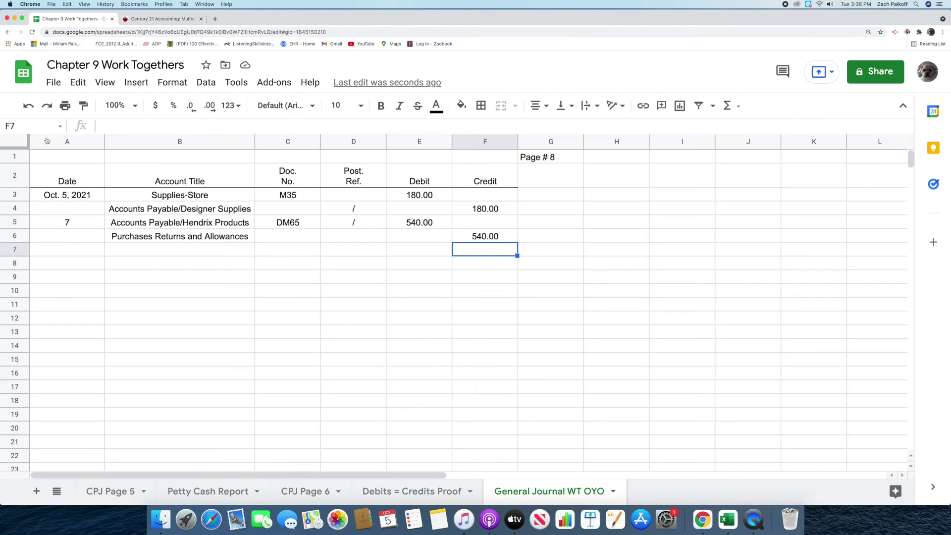
Enter day 11 in A7 and Supplies-Office in B7
left_click(71, 247)
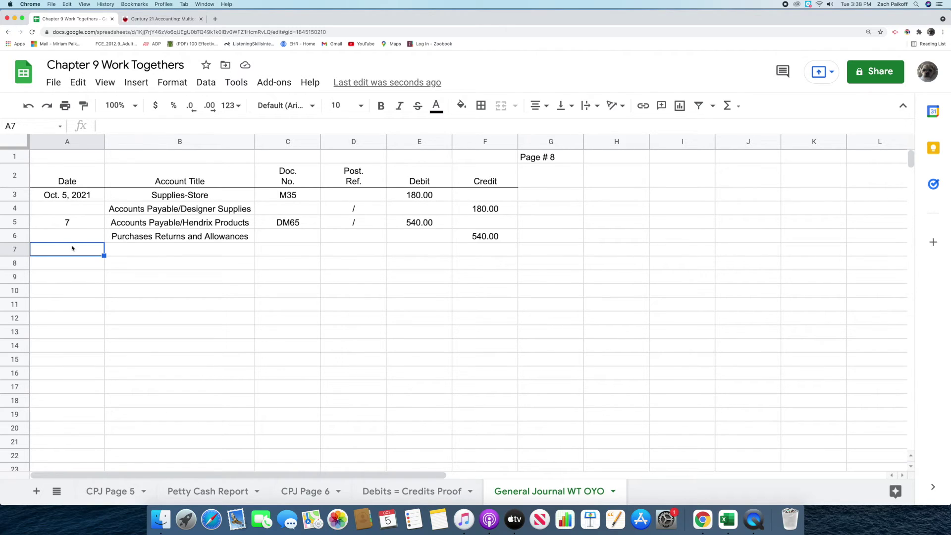
double_click(72, 247)
type("11")
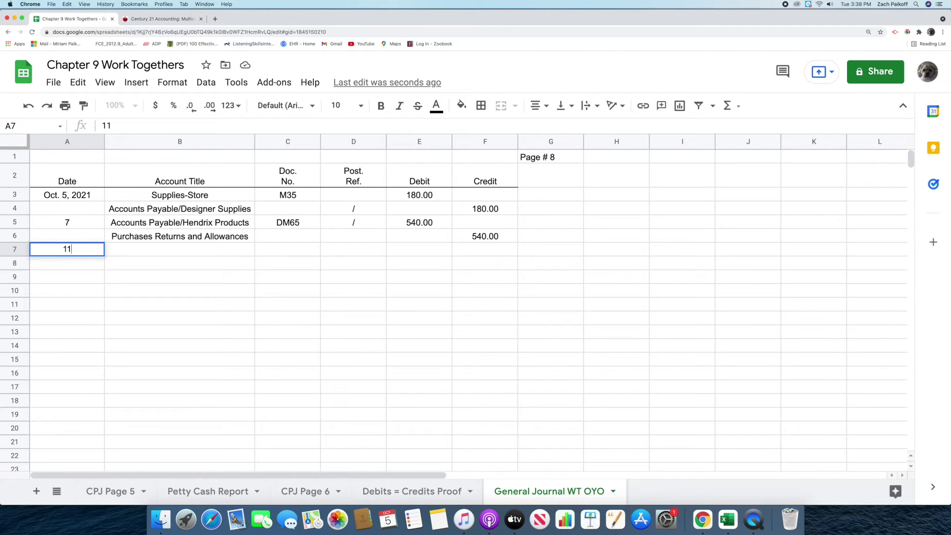
key("Return")
left_click(135, 250)
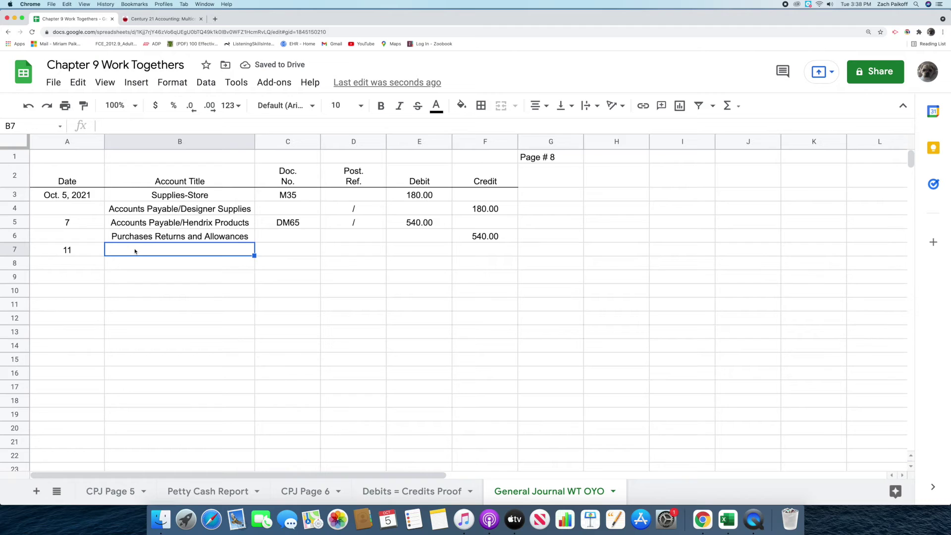
double_click(135, 249)
type("Supplie")
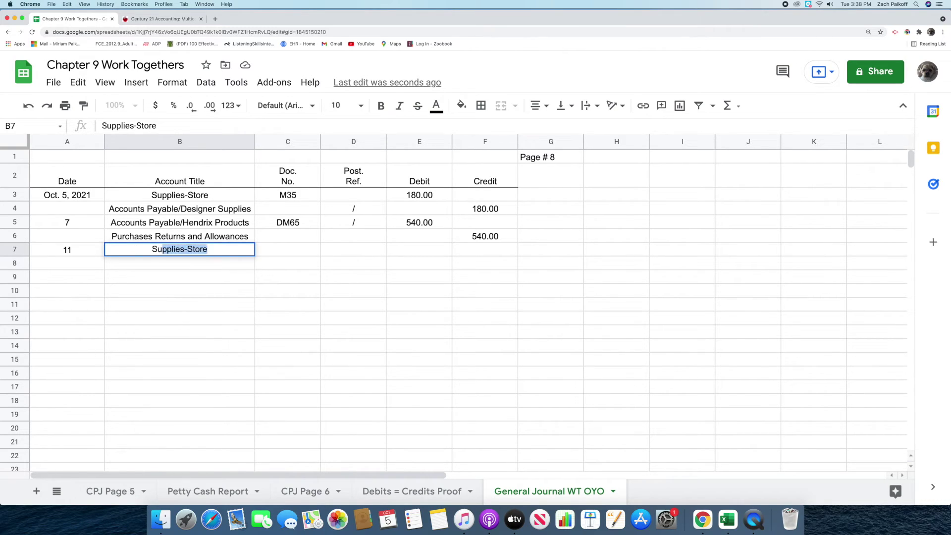
type("s-Office")
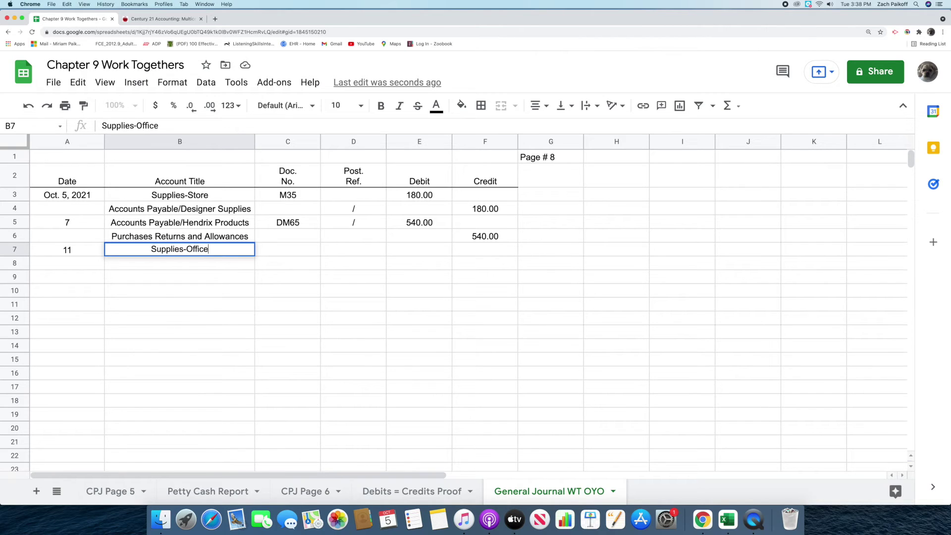
key("Return")
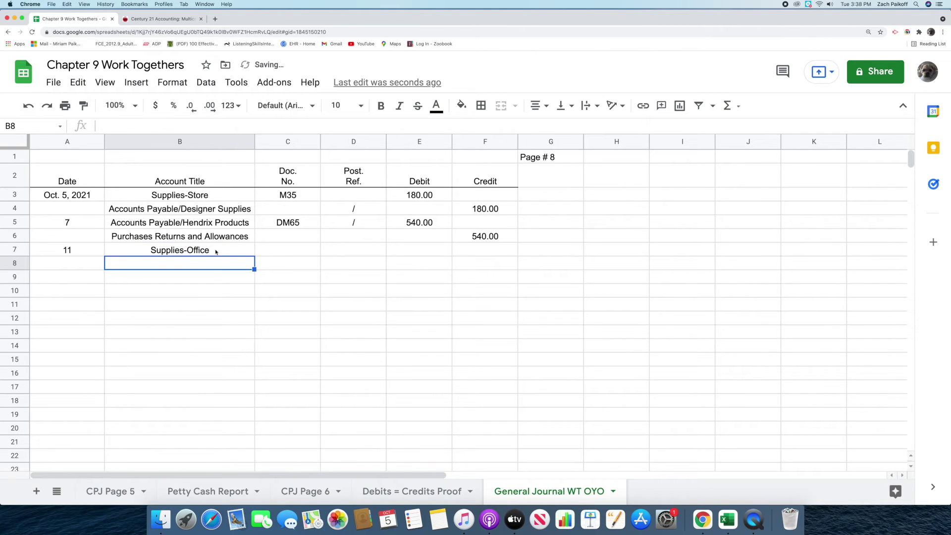
Enter document M36 in C7 and a 240.00 debit in E7
left_click(286, 249)
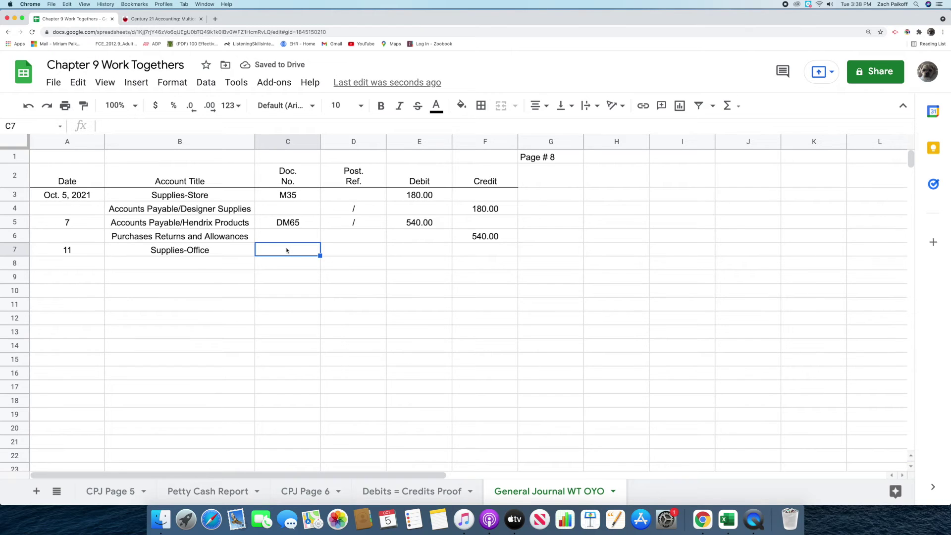
double_click(287, 250)
type("M36")
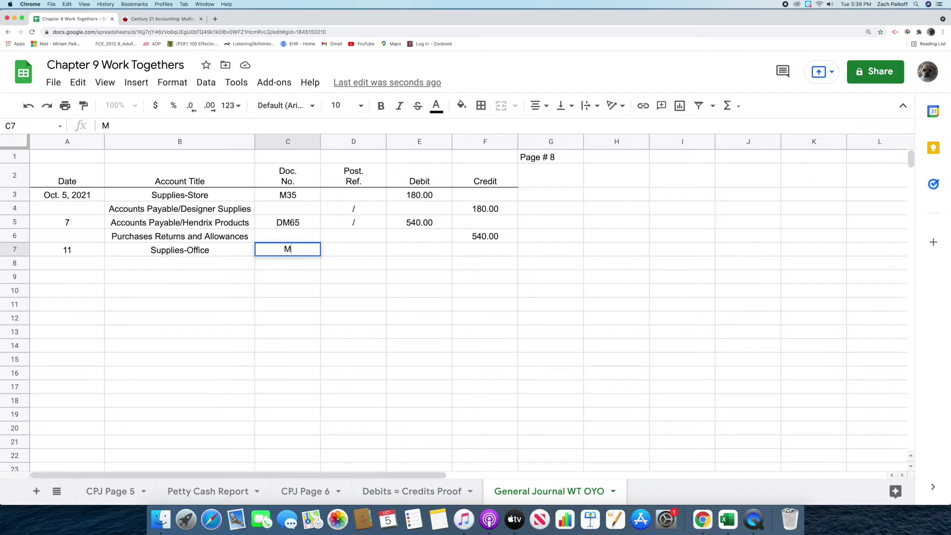
key("Return")
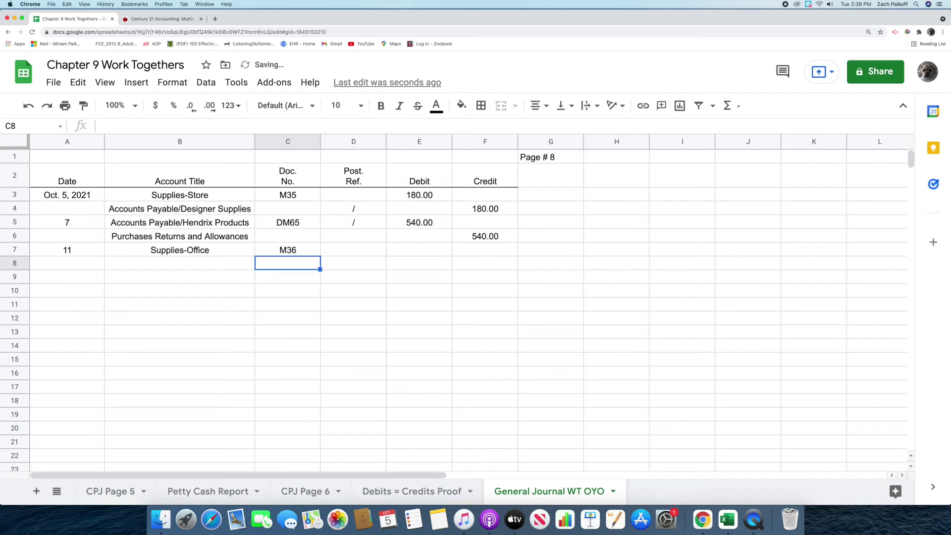
left_click(418, 250)
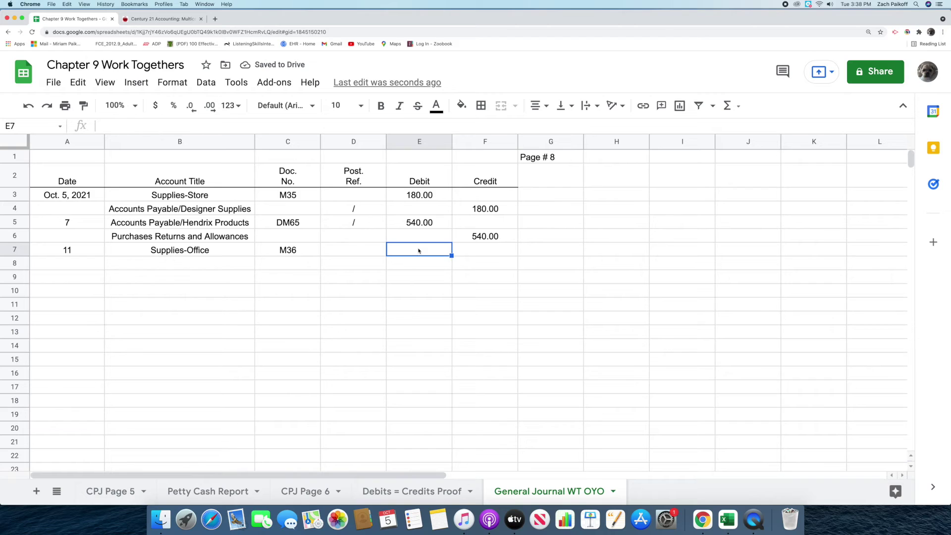
double_click(419, 250)
type("240")
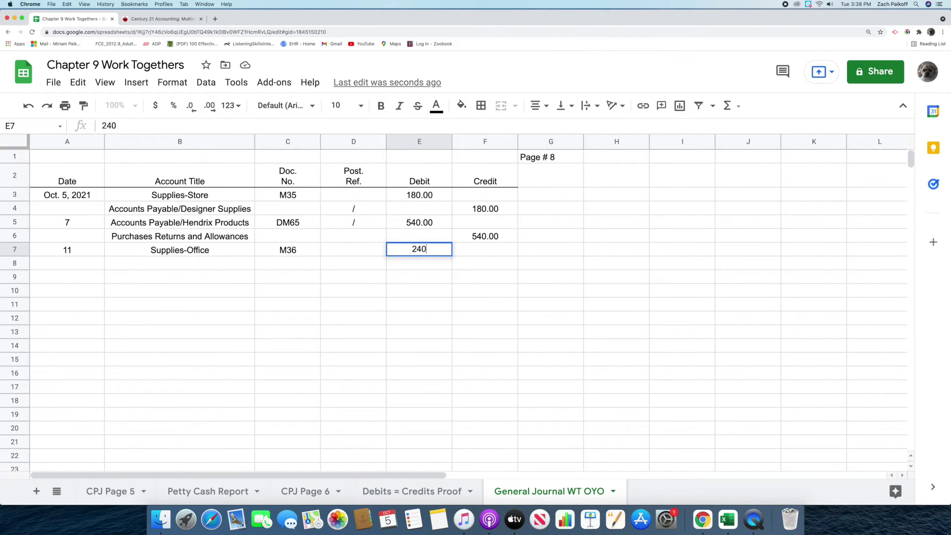
key("Return")
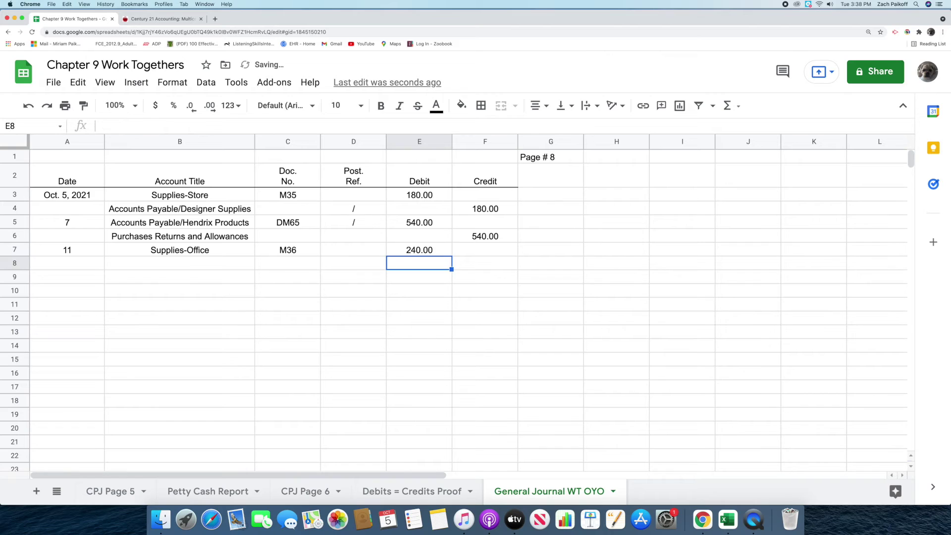
Credit Accounts Payable/Office Express 240.00 in row 8 with a slash post reference
left_click(192, 264)
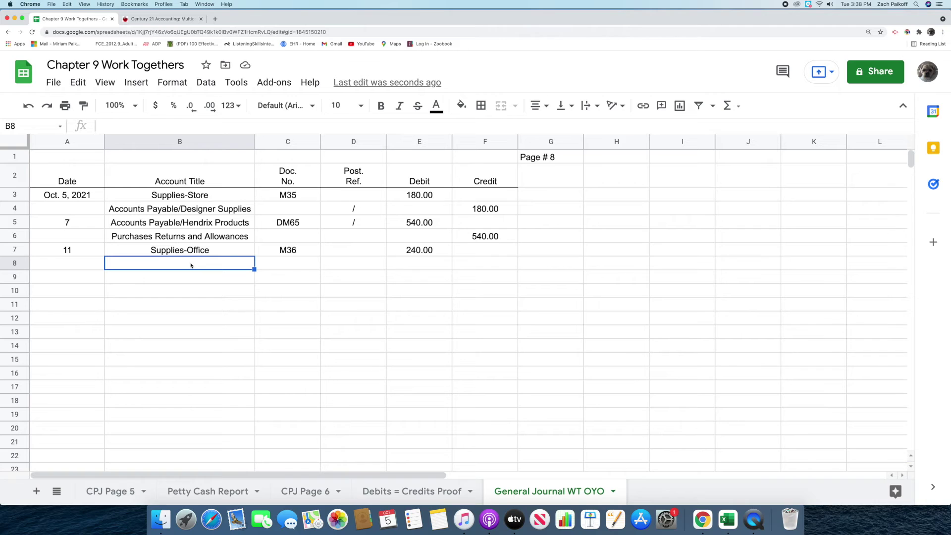
double_click(190, 265)
type("Ac")
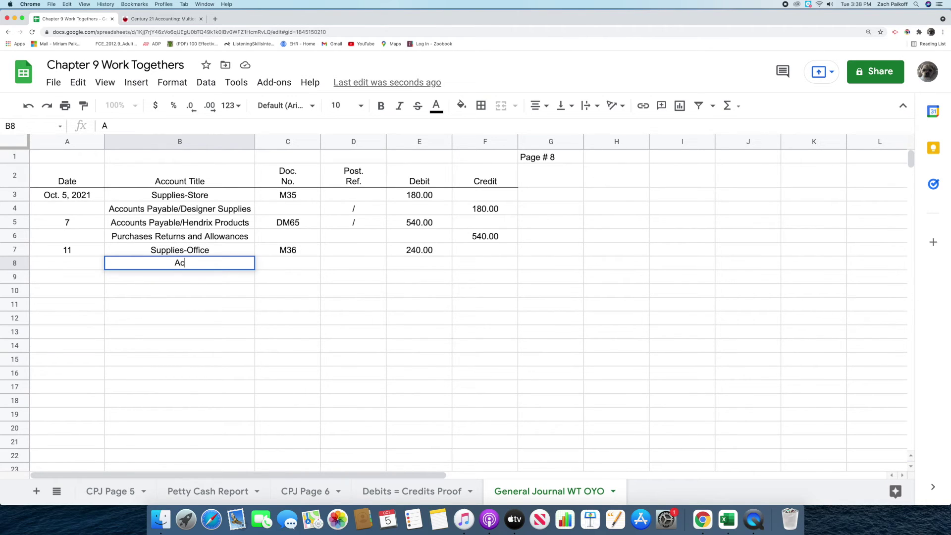
type("counts Payable/O")
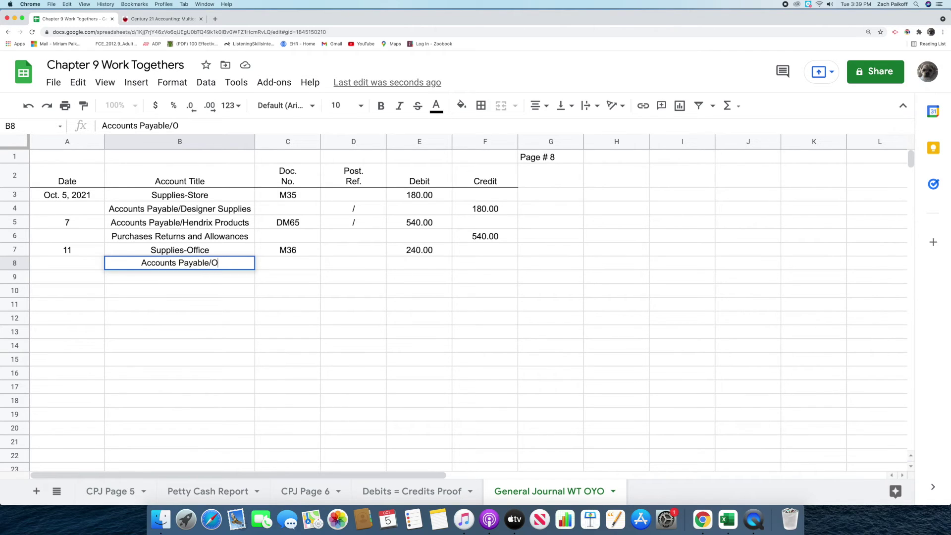
type("ffice E")
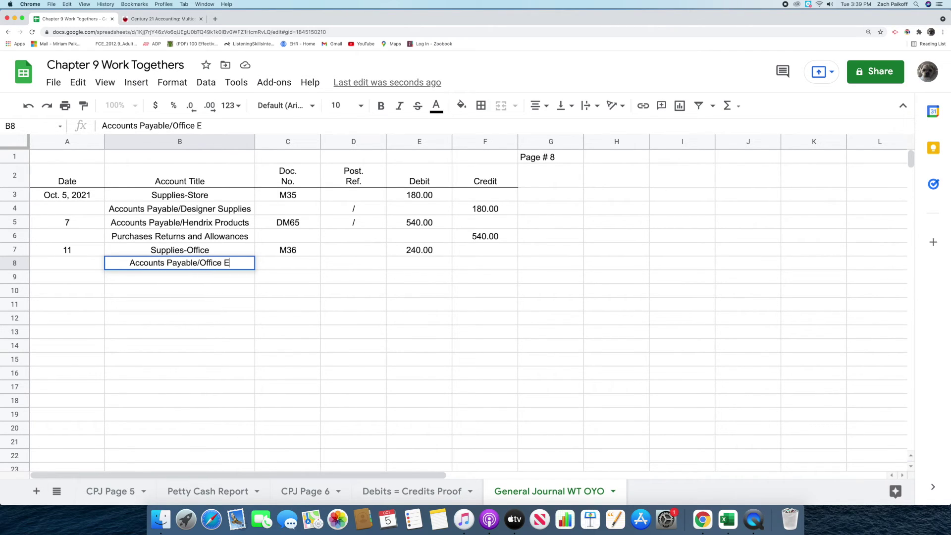
type("xpress")
key("Return")
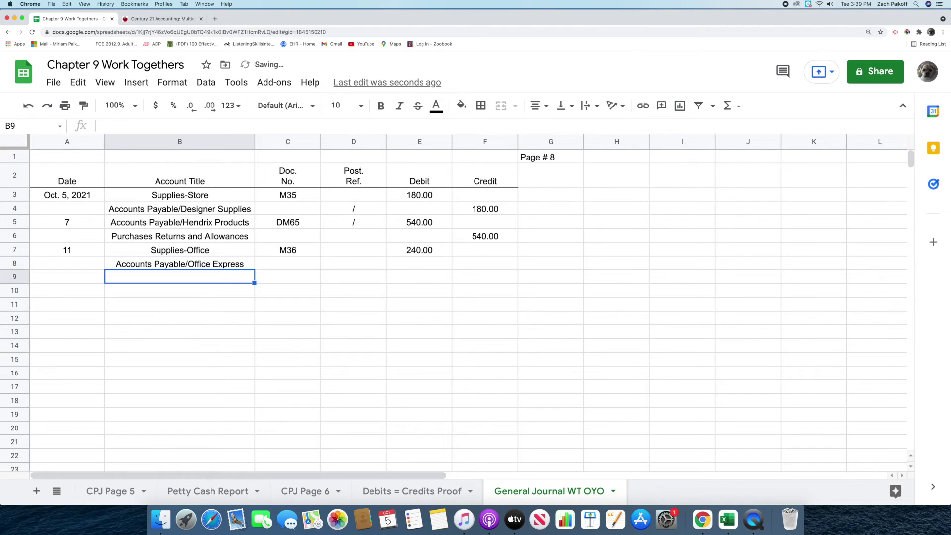
left_click(343, 263)
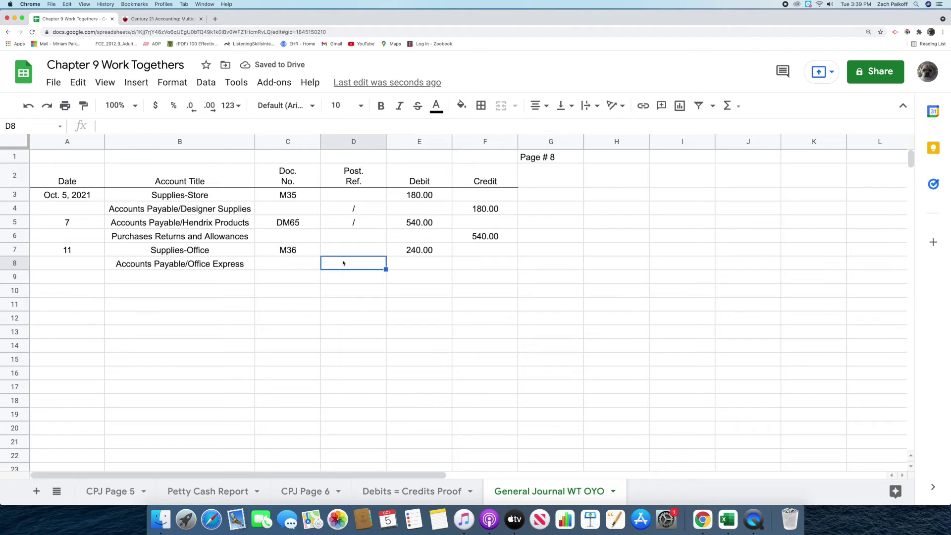
double_click(343, 262)
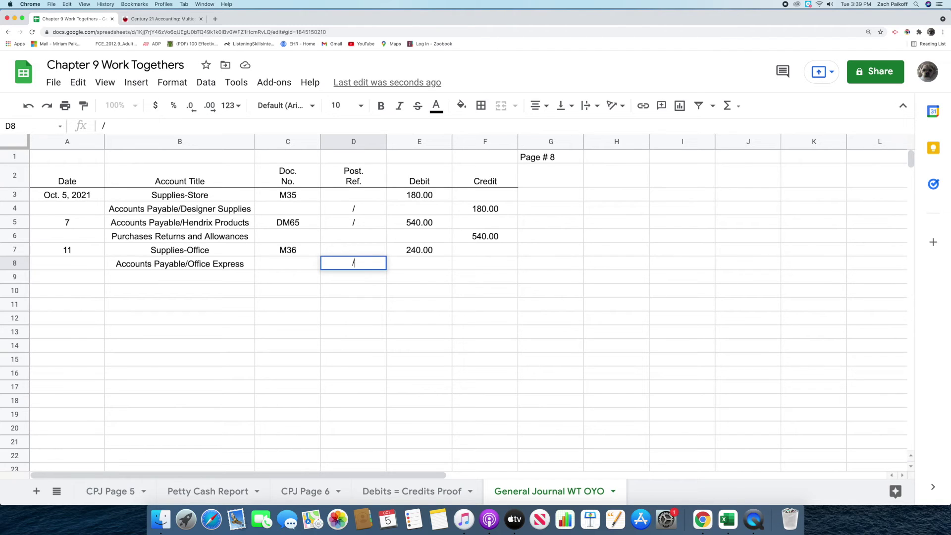
key("Return")
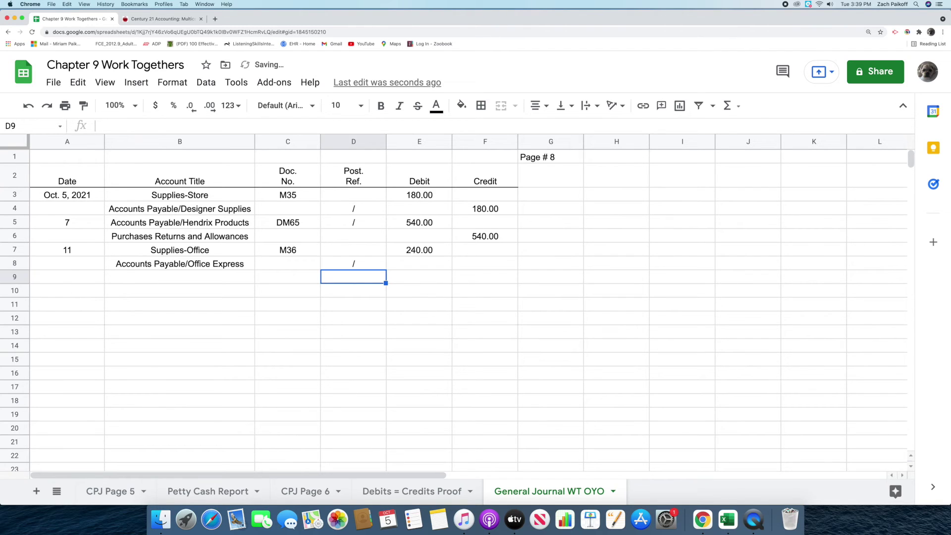
left_click(477, 264)
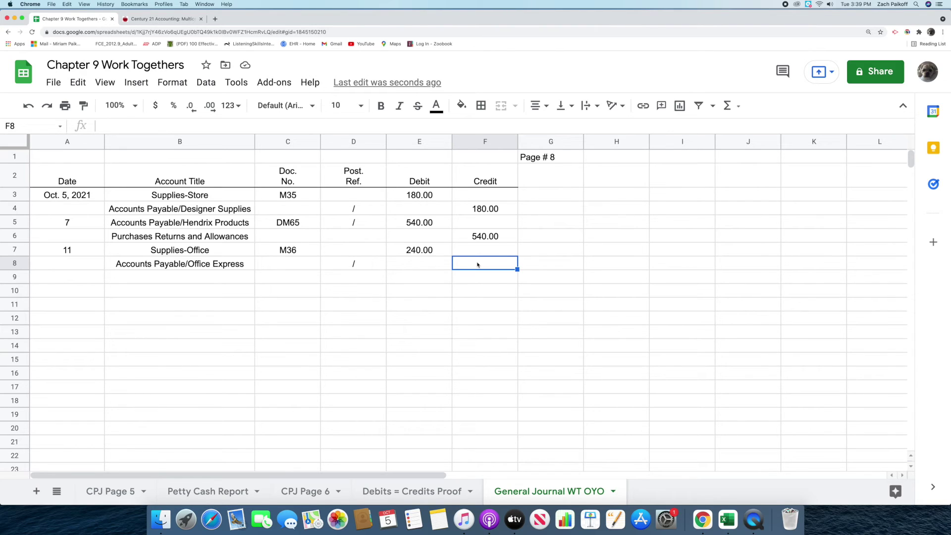
double_click(477, 263)
type("240")
key("Return")
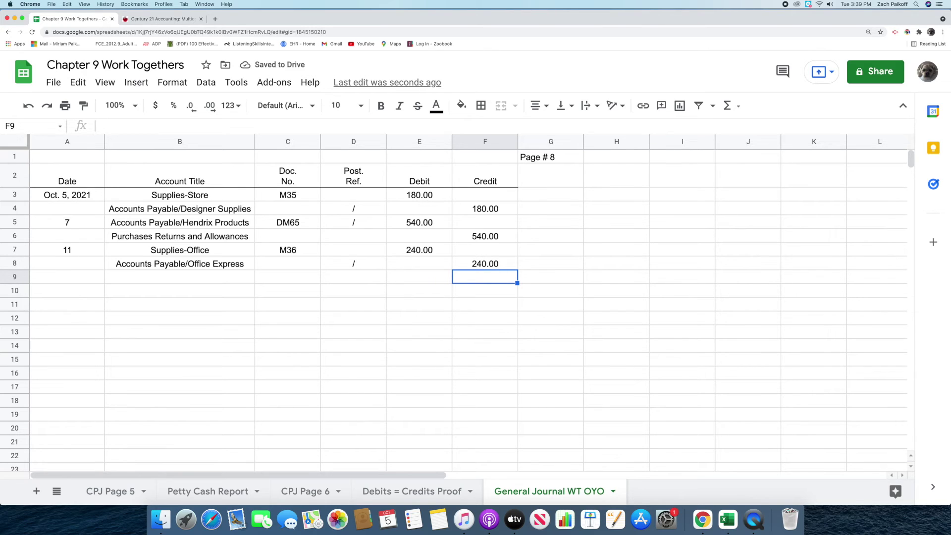
left_click(161, 19)
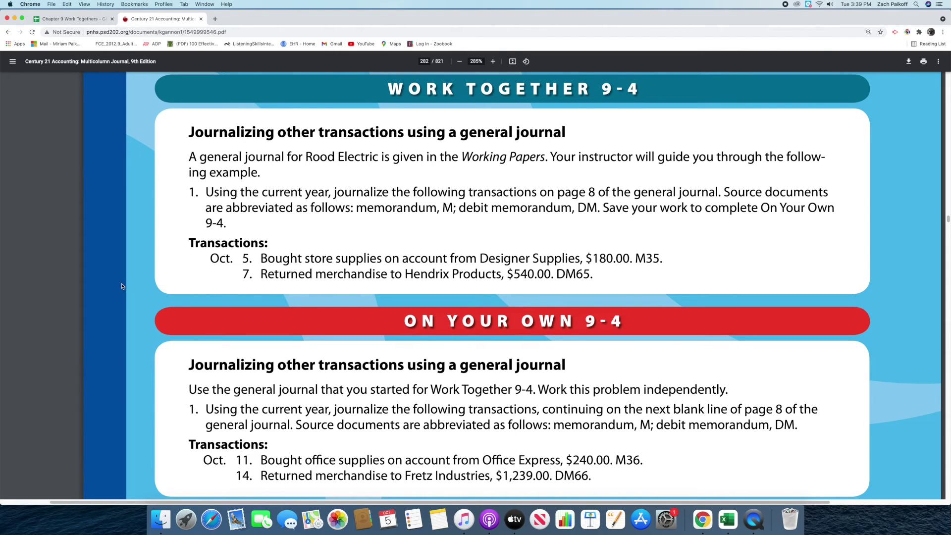
left_click(64, 22)
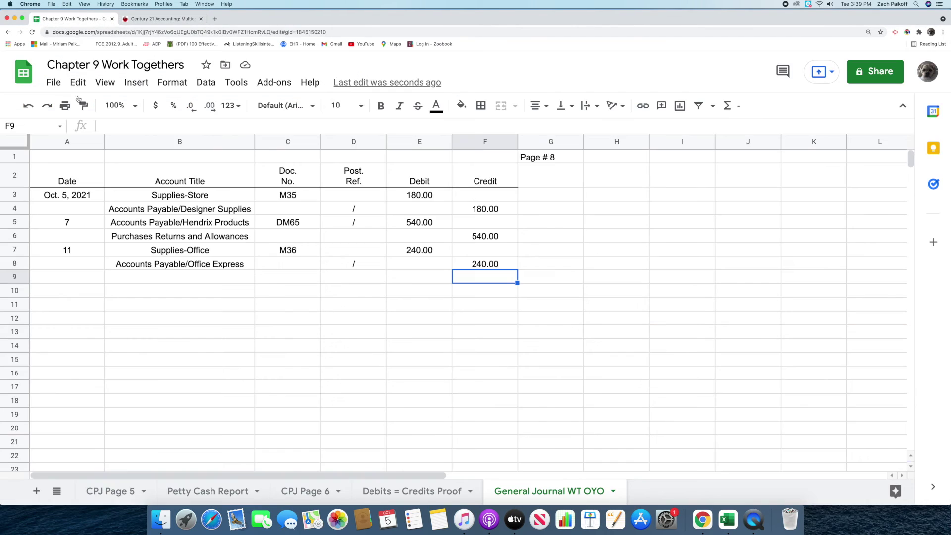
Enter day 14 in A9 and Accounts Payable/Fretz Industries in B9
left_click(69, 282)
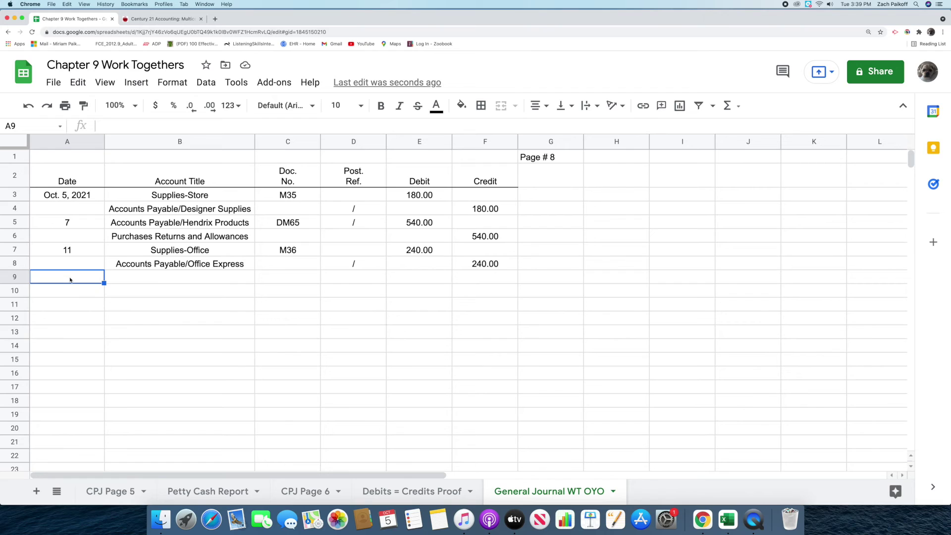
double_click(71, 280)
type("14")
key("Return")
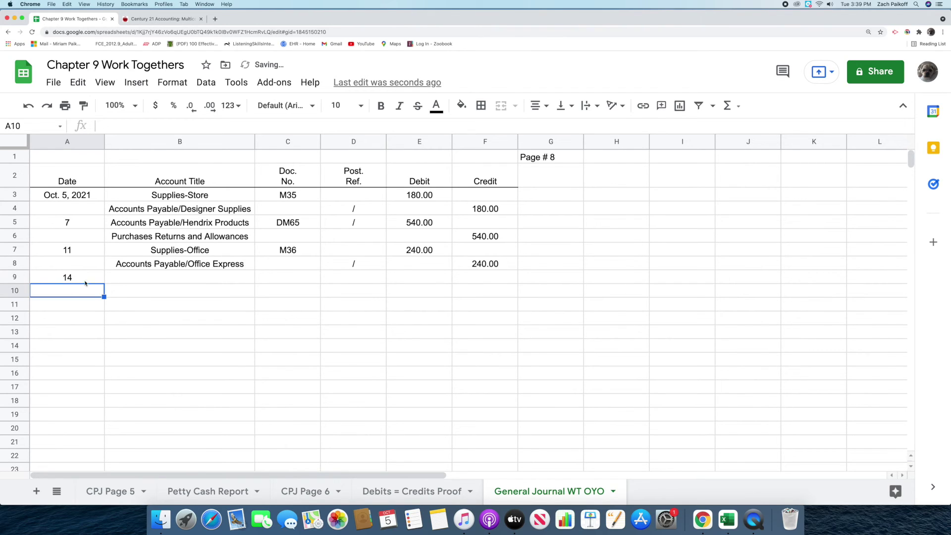
left_click(170, 280)
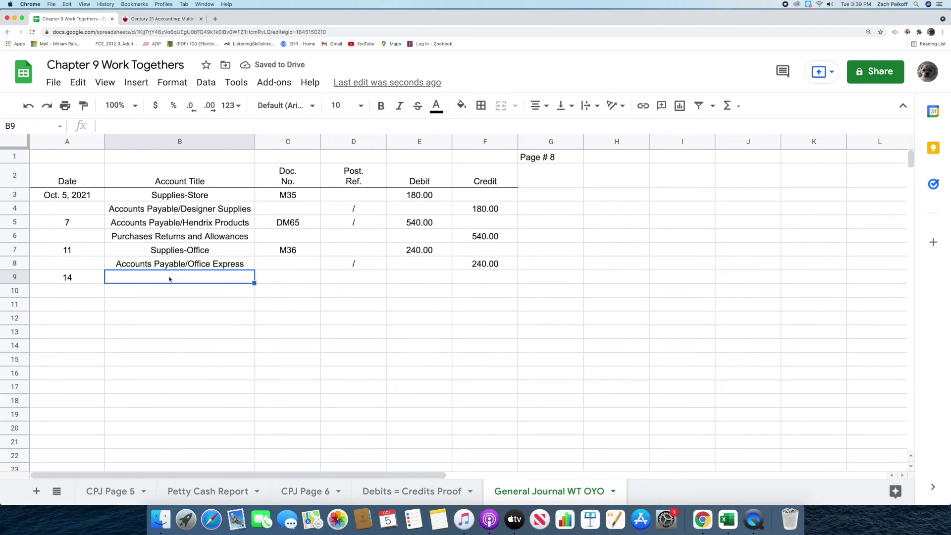
double_click(169, 277)
type("Accou")
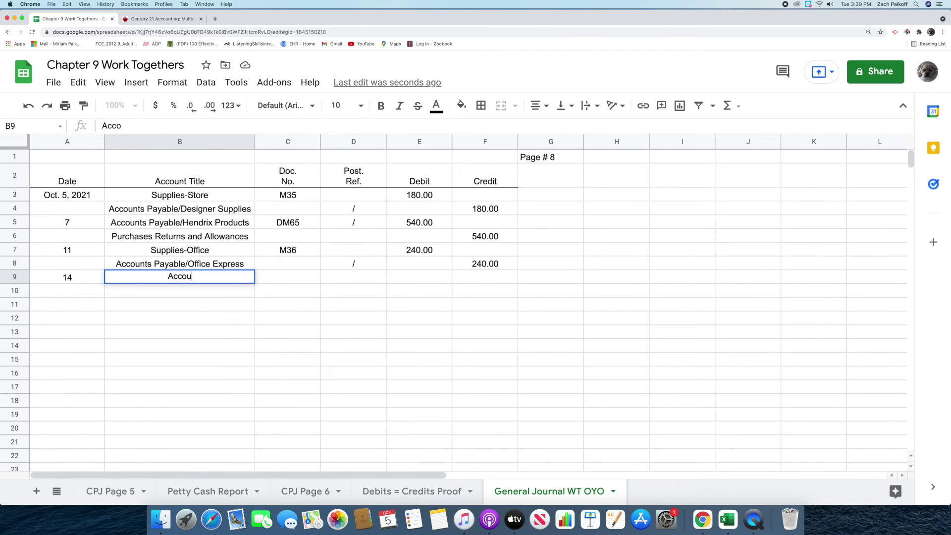
type("nts Payab")
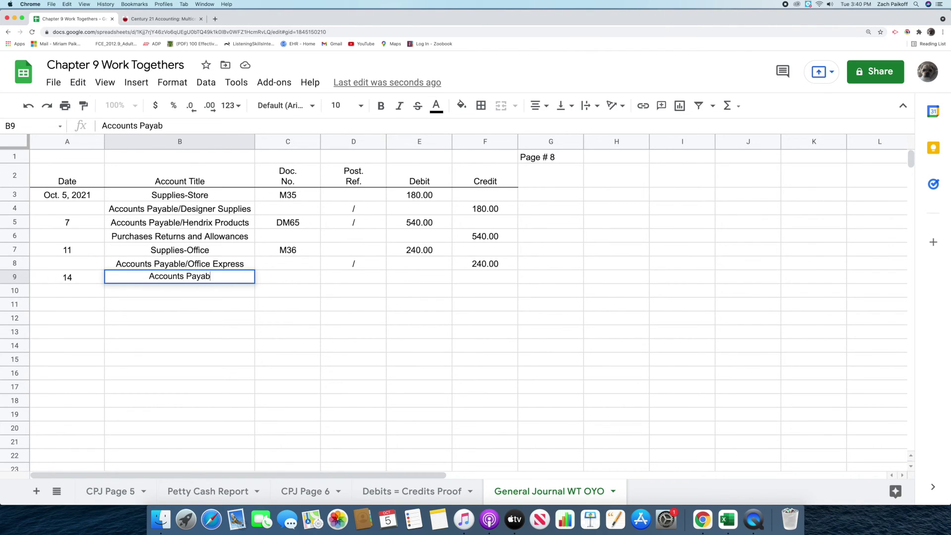
type("le/Fretz")
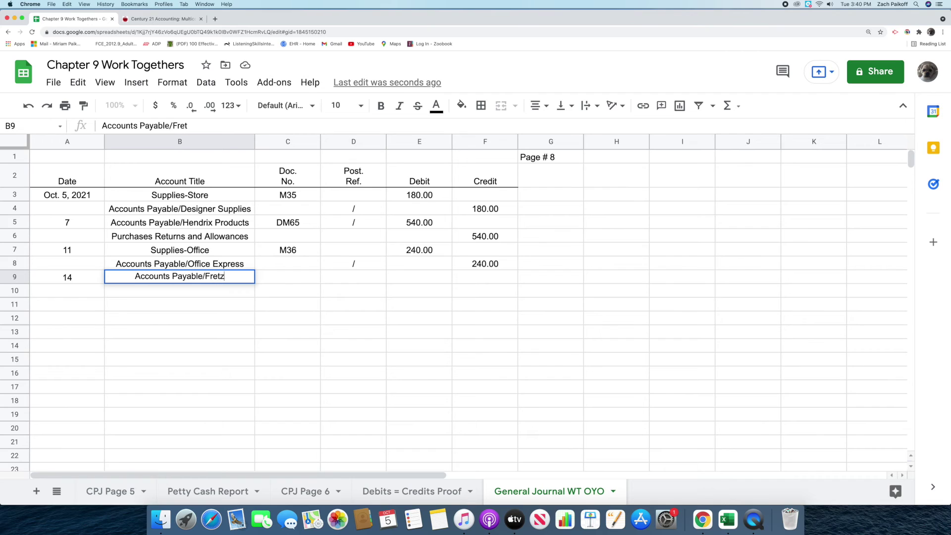
type(" Industries")
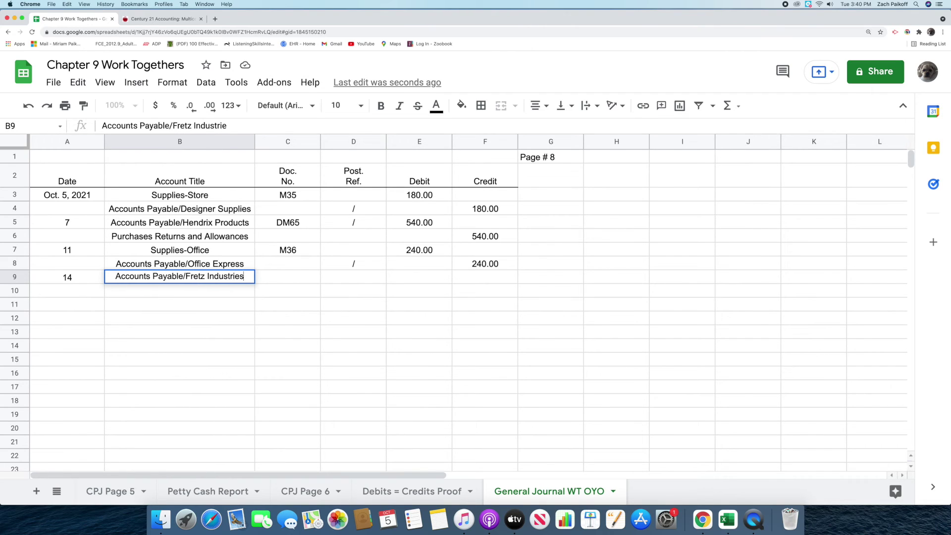
key("Return")
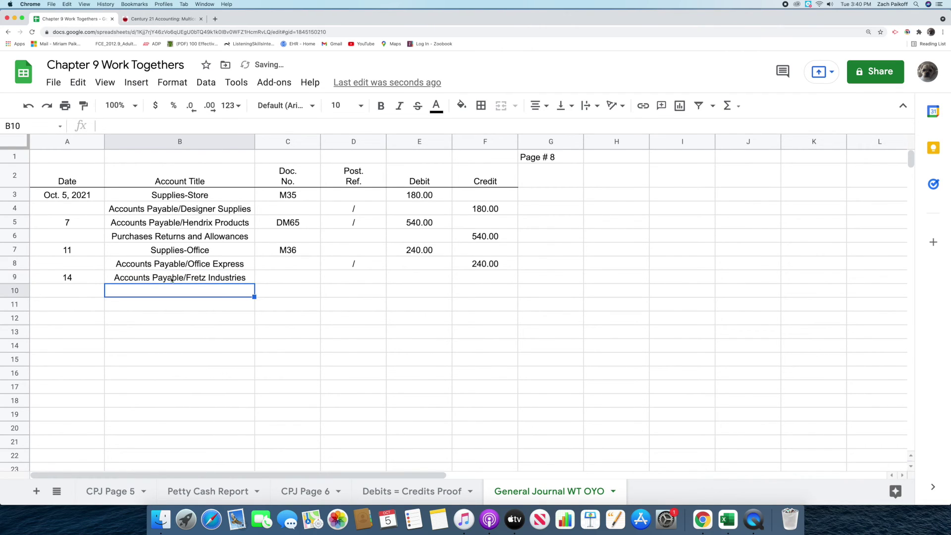
Fill row 9 with document DM66, a slash post reference, and a 1,239.00 debit
left_click(290, 277)
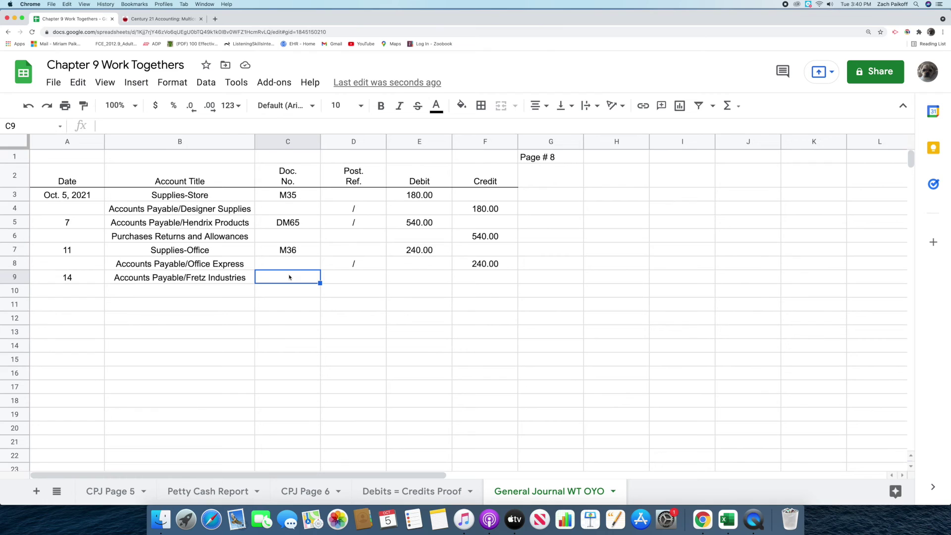
double_click(289, 277)
type("DM66")
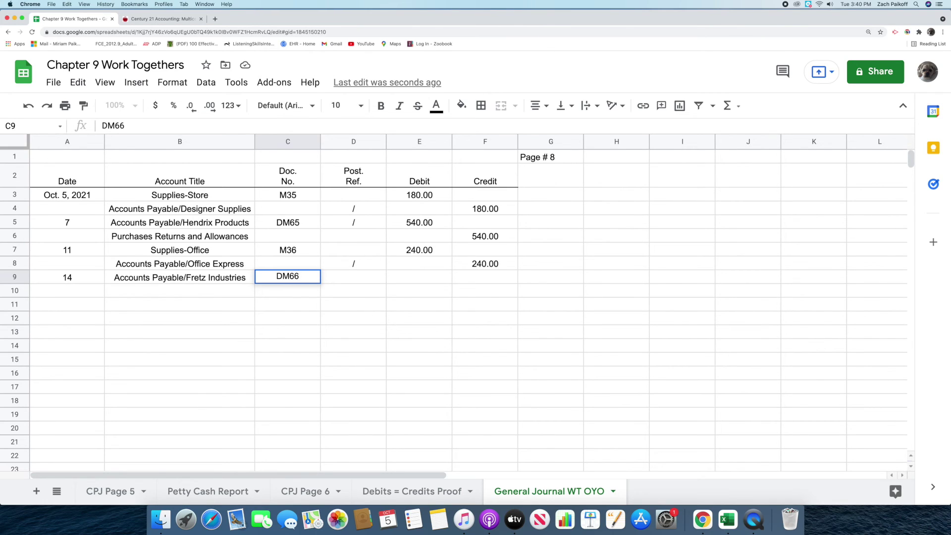
key("Return")
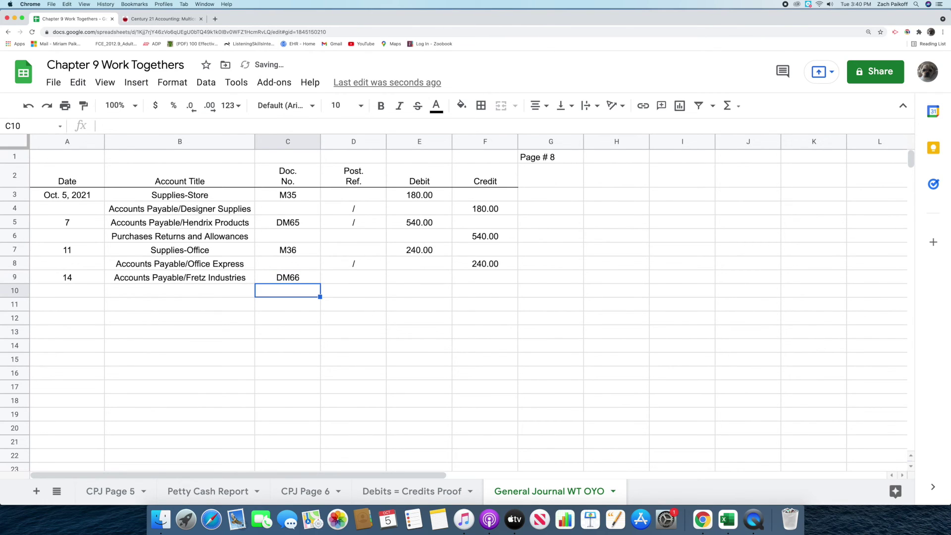
left_click(354, 279)
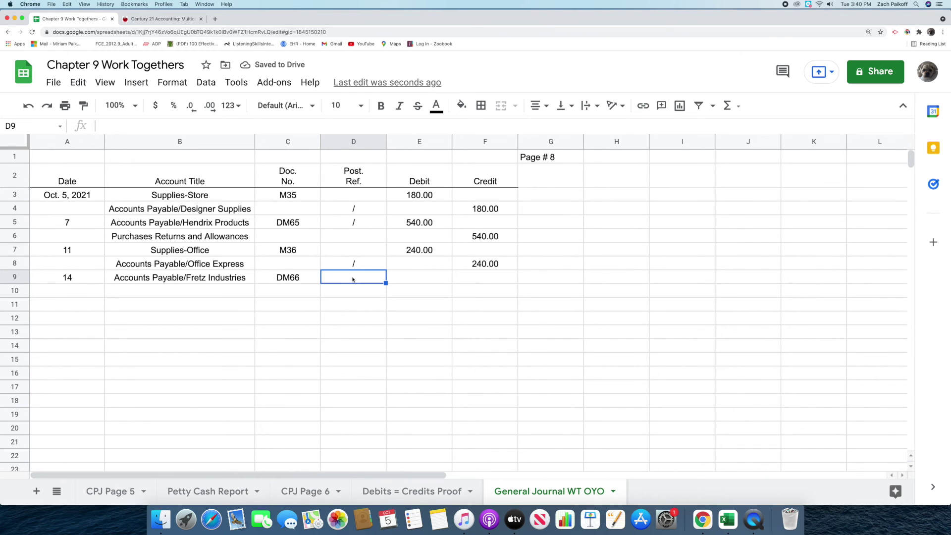
double_click(352, 279)
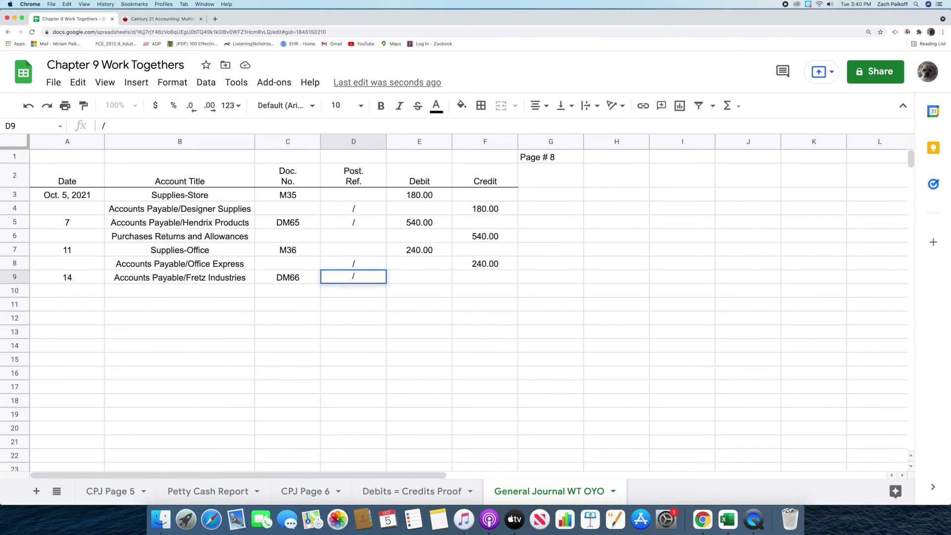
type("/")
key("Return")
left_click(421, 278)
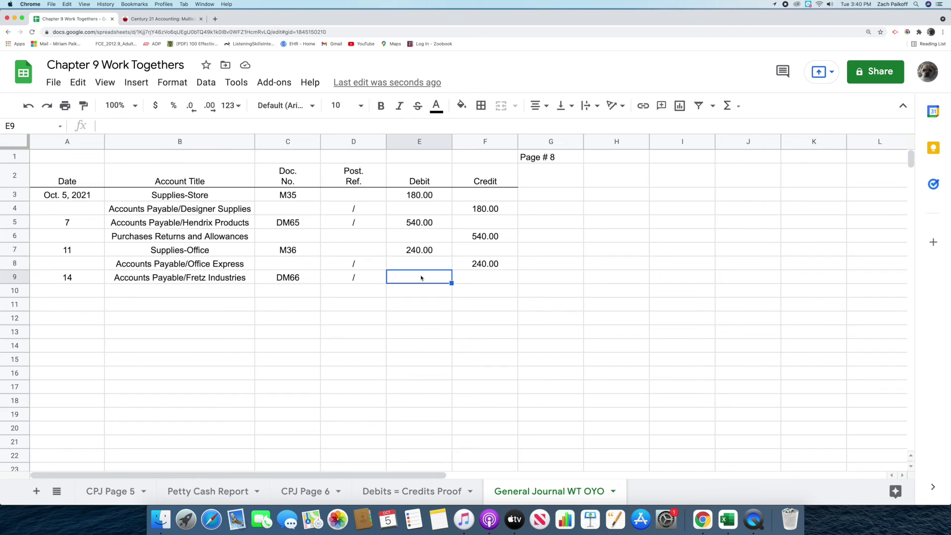
key("Return")
type("1,239")
key("Return")
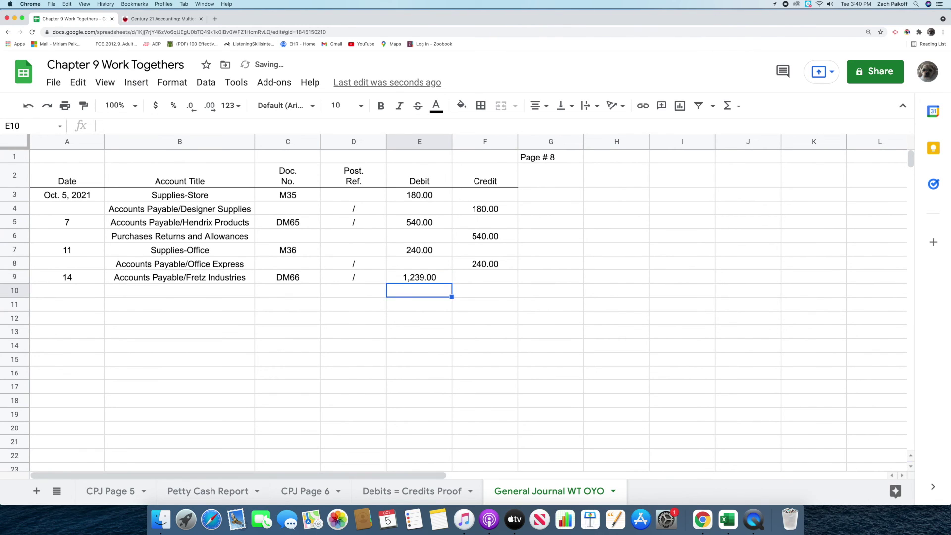
left_click(206, 291)
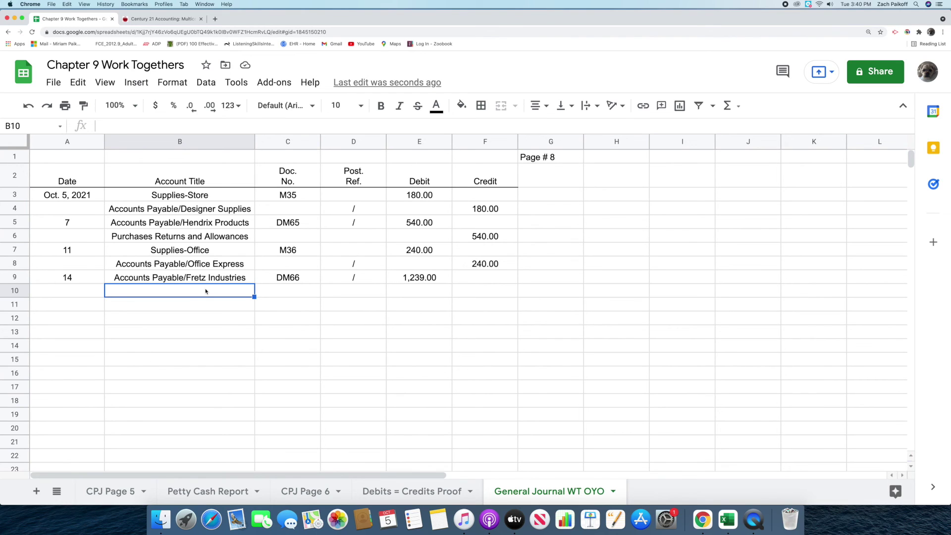
Enter Purchases Returns and Allowances in B10 and a 1,239.00 credit in F10
type("Purchases")
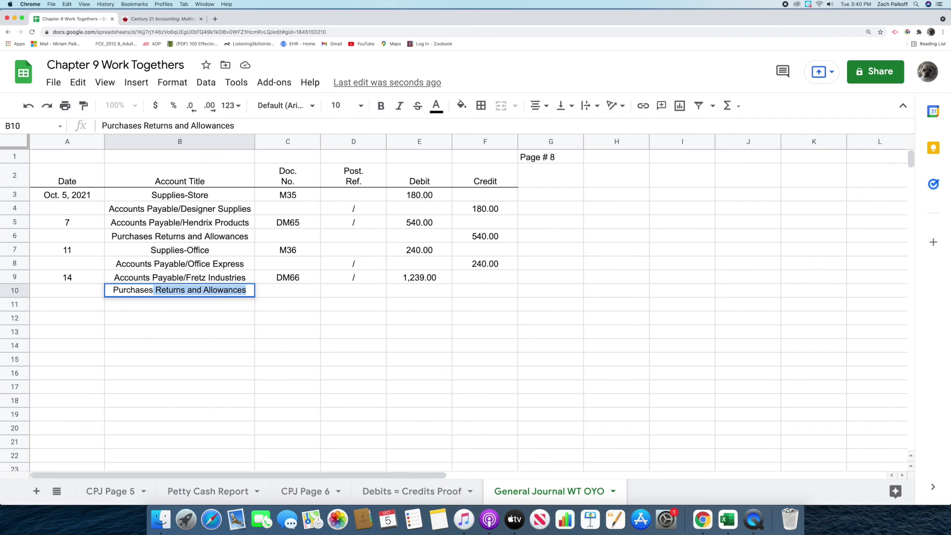
type(" Retur")
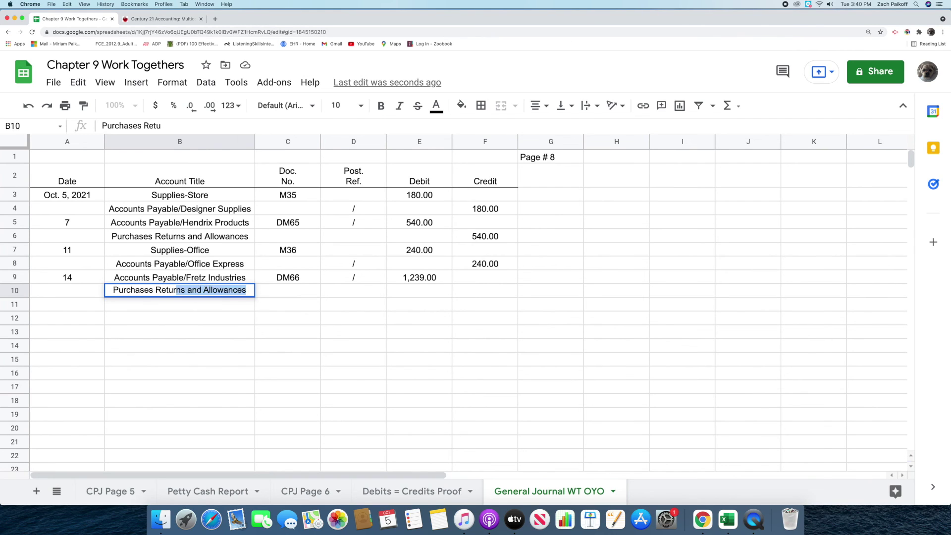
type("ns and All")
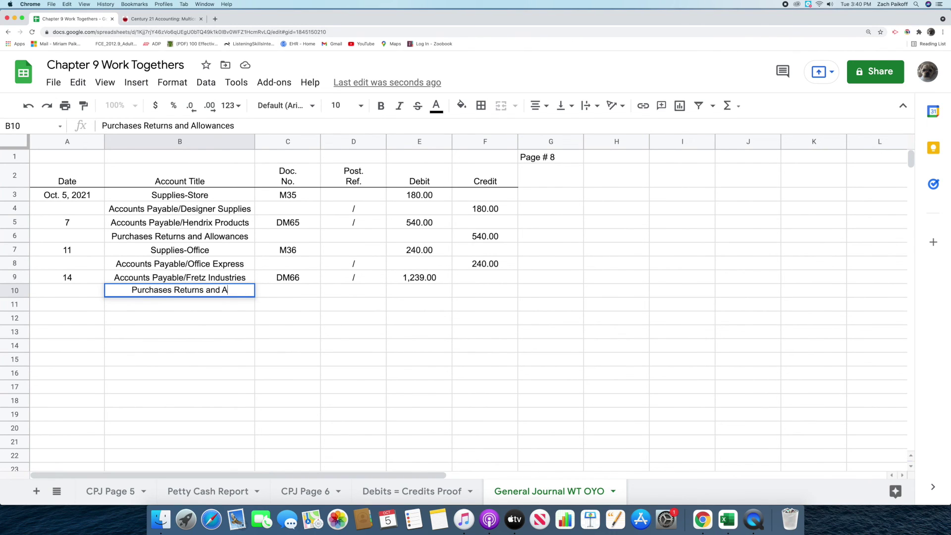
type("owances")
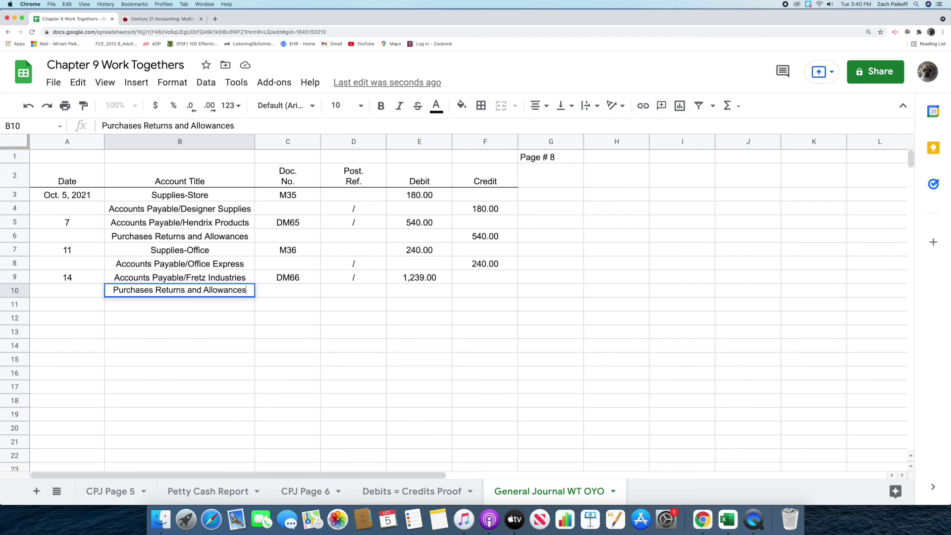
key("Return")
left_click(467, 290)
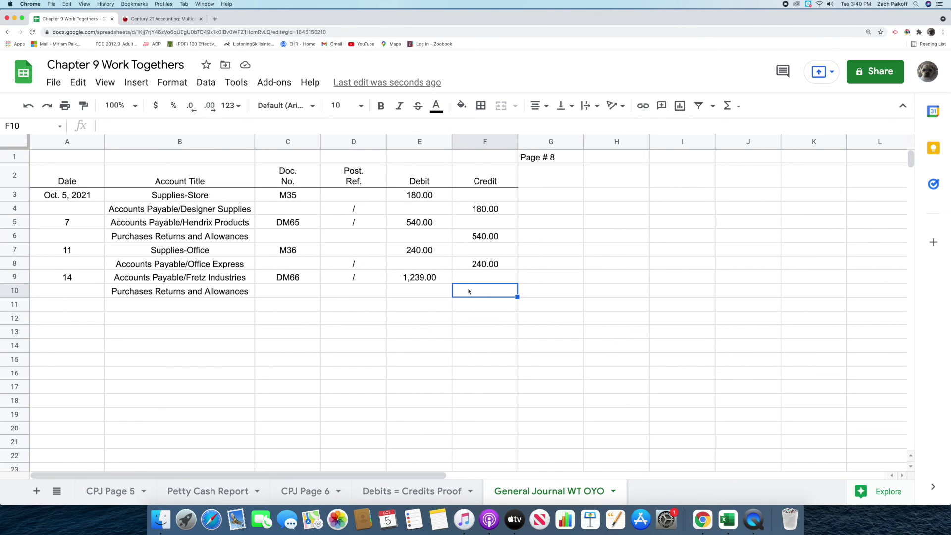
type("1239")
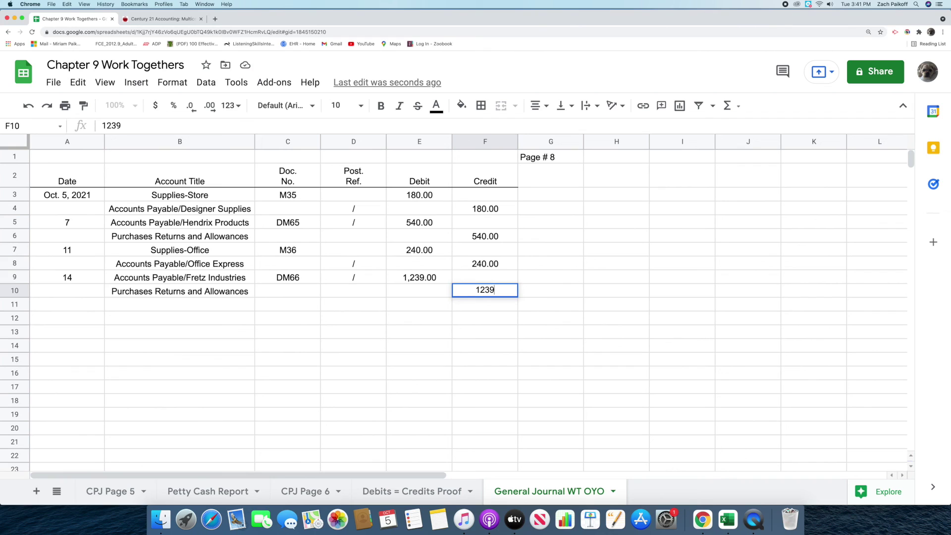
key("Return")
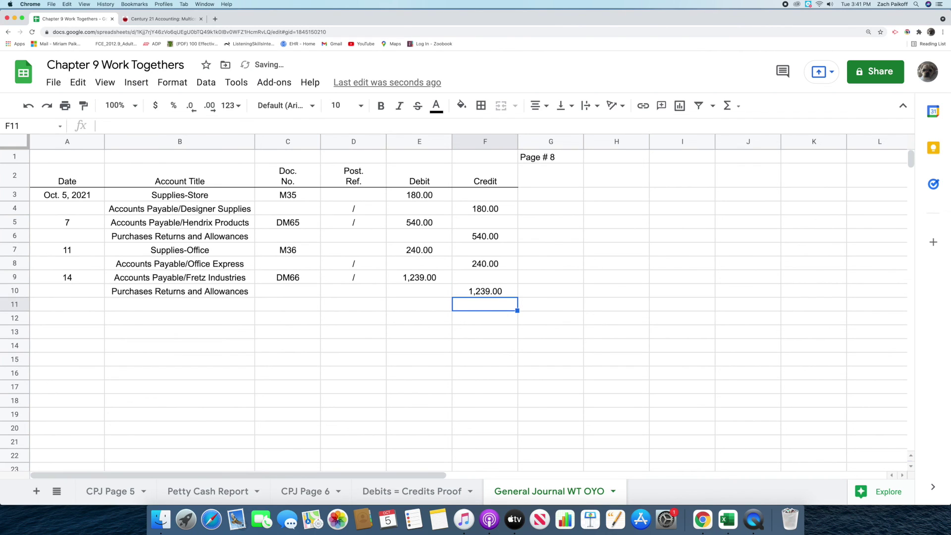